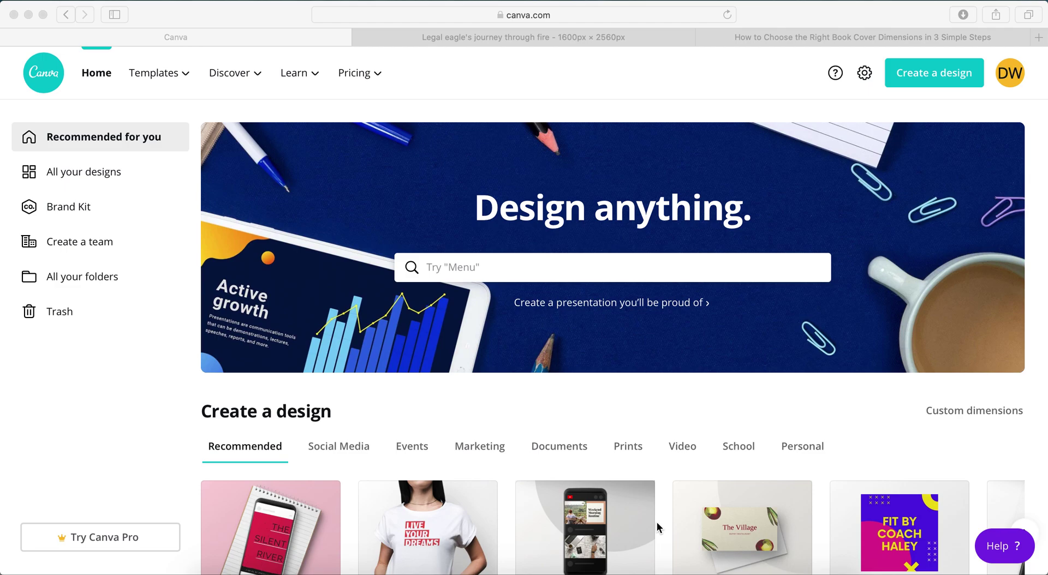
Step: Bring up the ACX cover-art specifications page (2400 x 2400 px minimum, 72 dpi, RGB, square) in Chrome
left_click(290, 22)
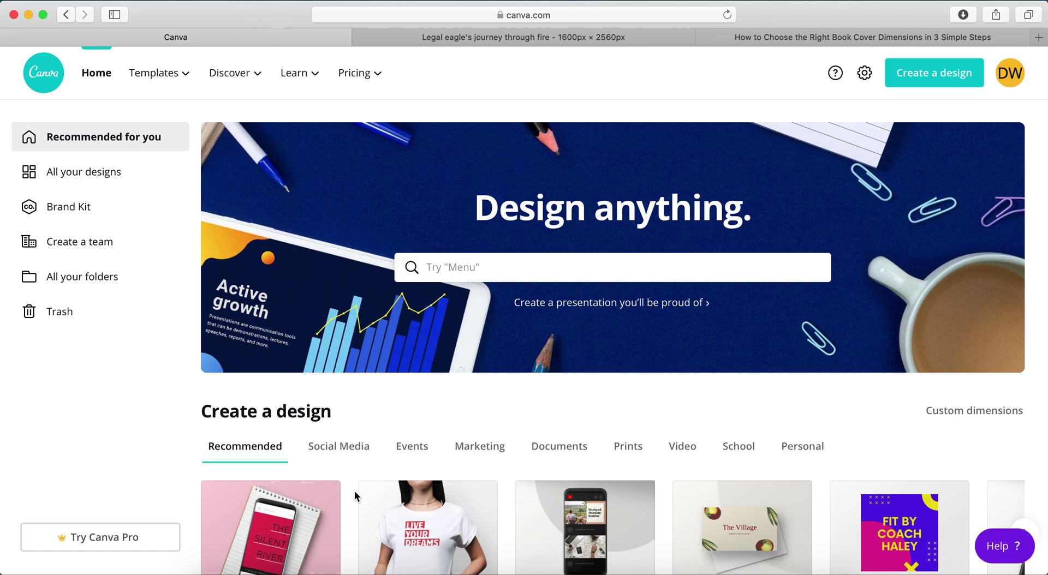
left_click(390, 568)
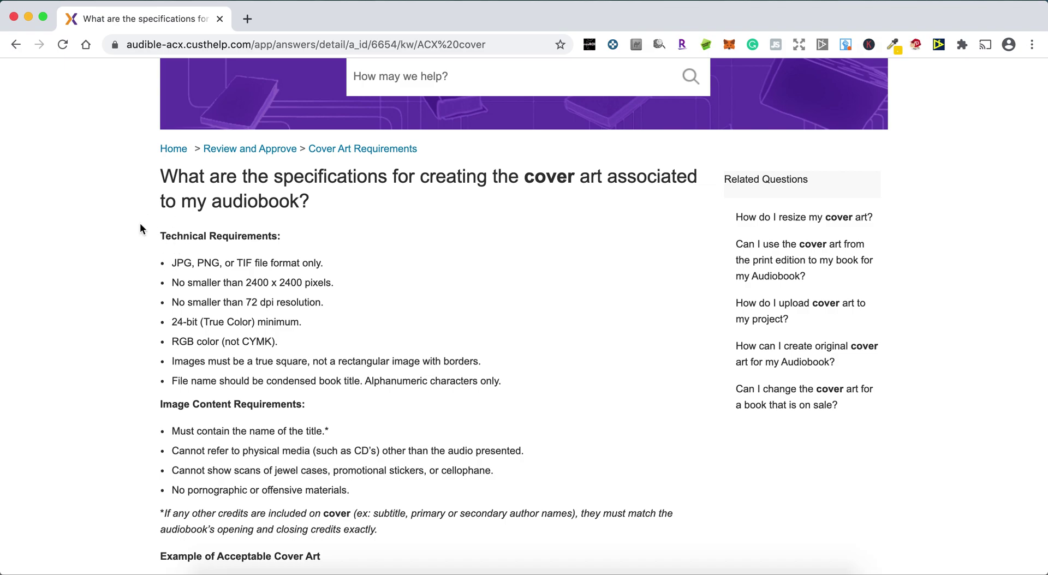
Step: Review the accepted JPG, PNG and TIF formats on the ACX page, then go back to Canva
scroll(141, 228, "up", 3)
scroll(141, 227, "down", 2)
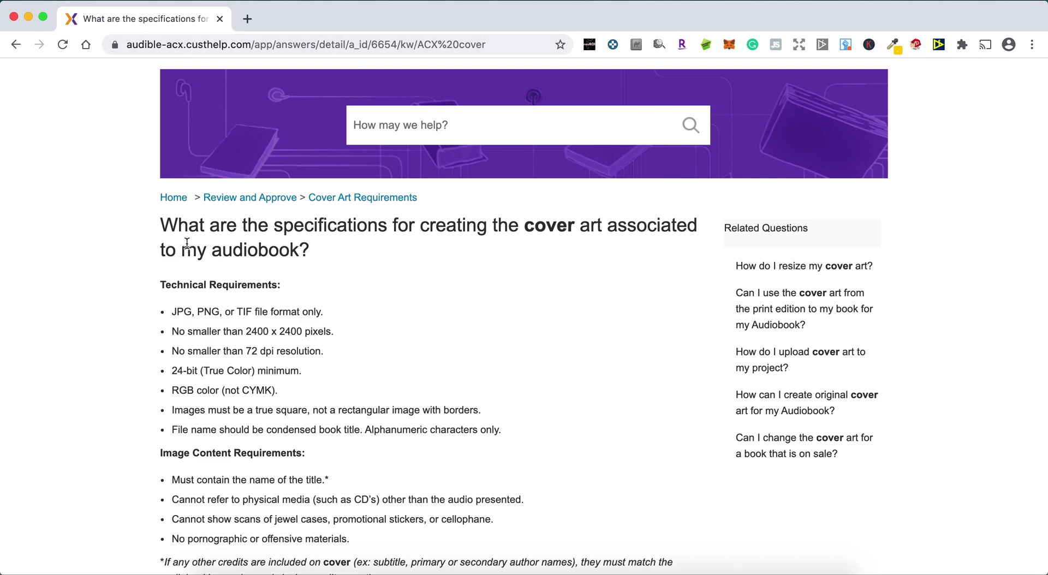
double_click(182, 311)
double_click(208, 311)
left_click(248, 306)
double_click(248, 310)
left_click(284, 309)
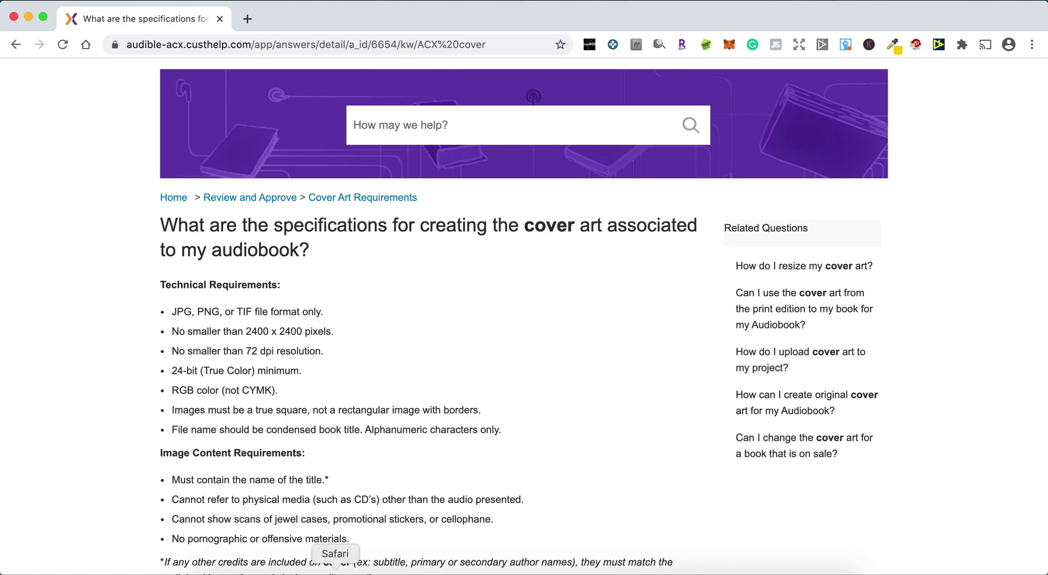
left_click(335, 570)
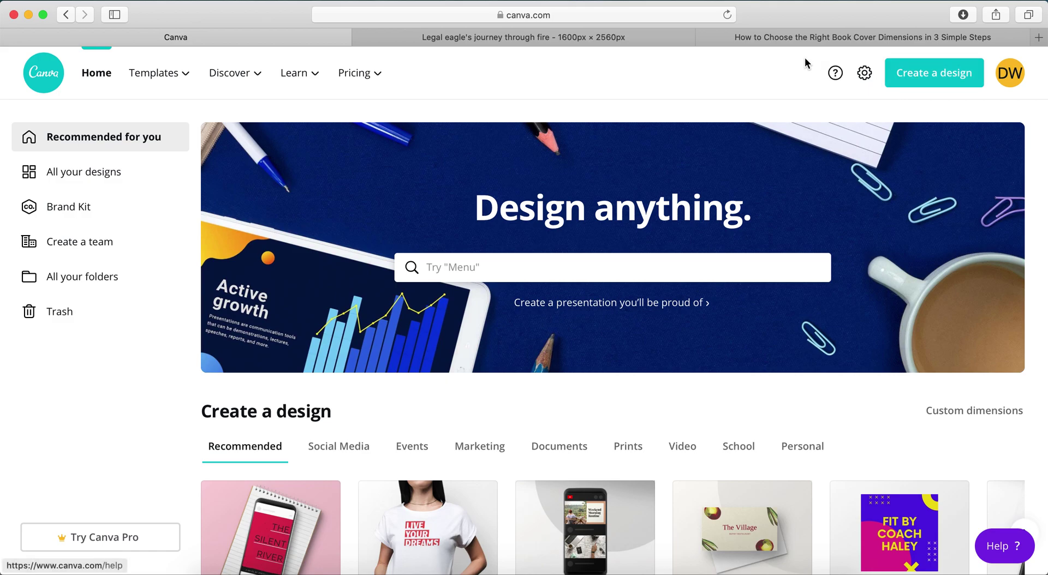
Step: Open the Reedsy article on book cover dimensions and inspect its web address
left_click(807, 37)
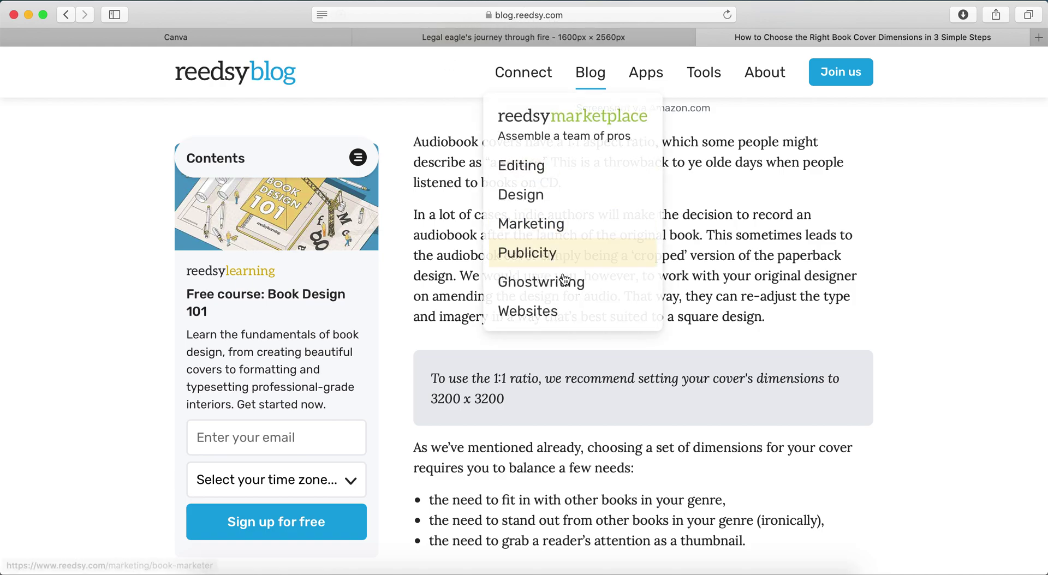
left_click(658, 20)
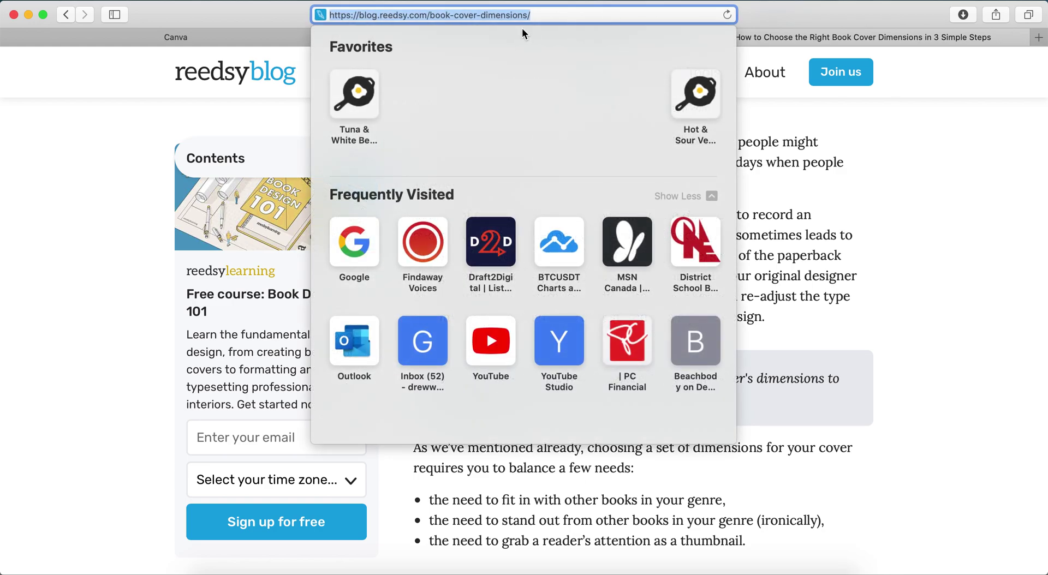
double_click(449, 14)
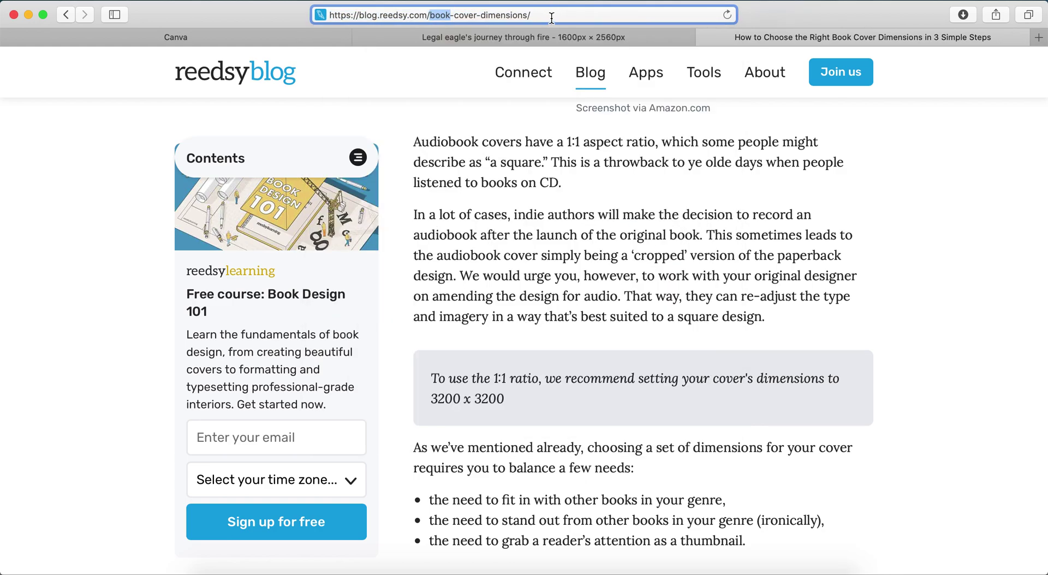
key("Right")
left_click(880, 320)
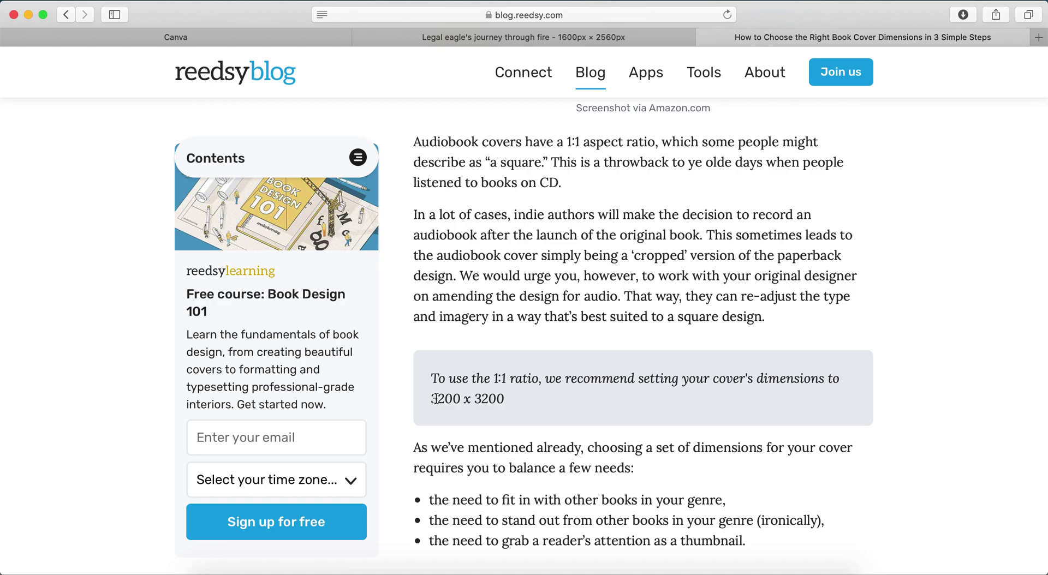
Step: Highlight Reedsy's recommended 3200 x 3200 audiobook size, then return to the Canva home page
left_click_drag(433, 399, 509, 400)
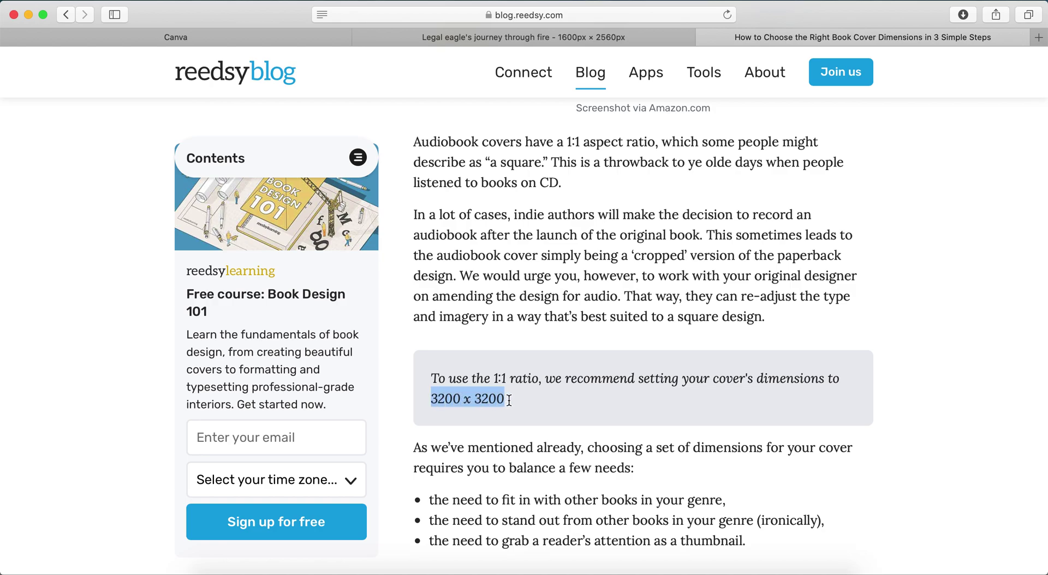
left_click(566, 398)
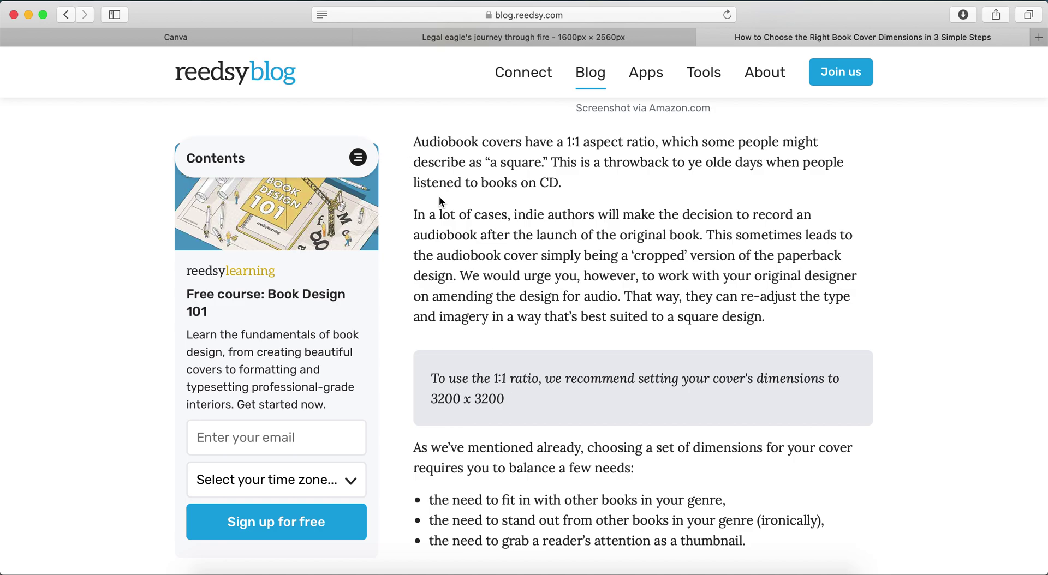
left_click(276, 36)
Step: Create a new custom-size design of width 3200 and height 3200 px
left_click(510, 265)
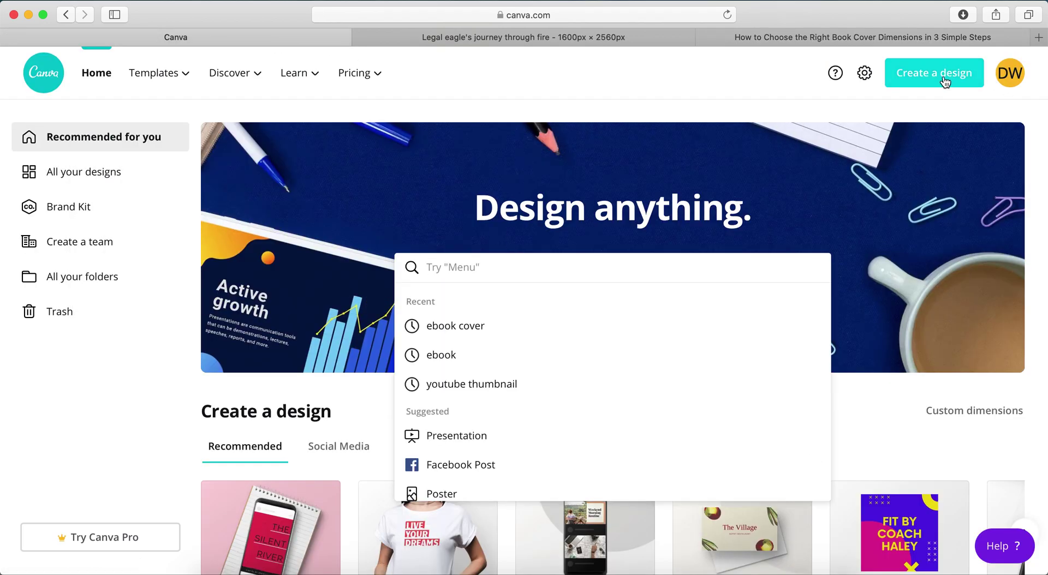
left_click(887, 77)
left_click(835, 148)
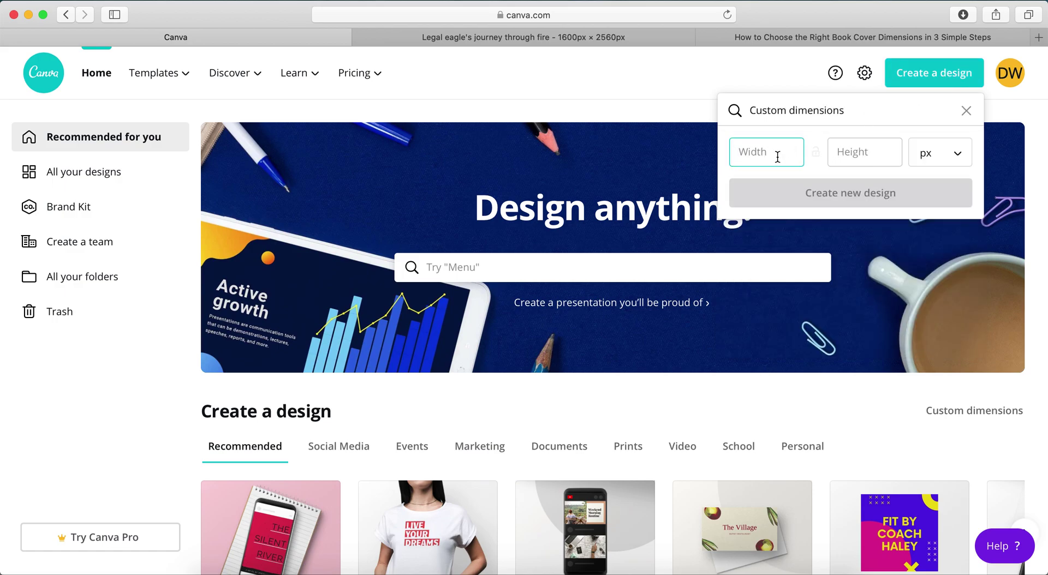
type("3200")
key("Tab")
type("3200")
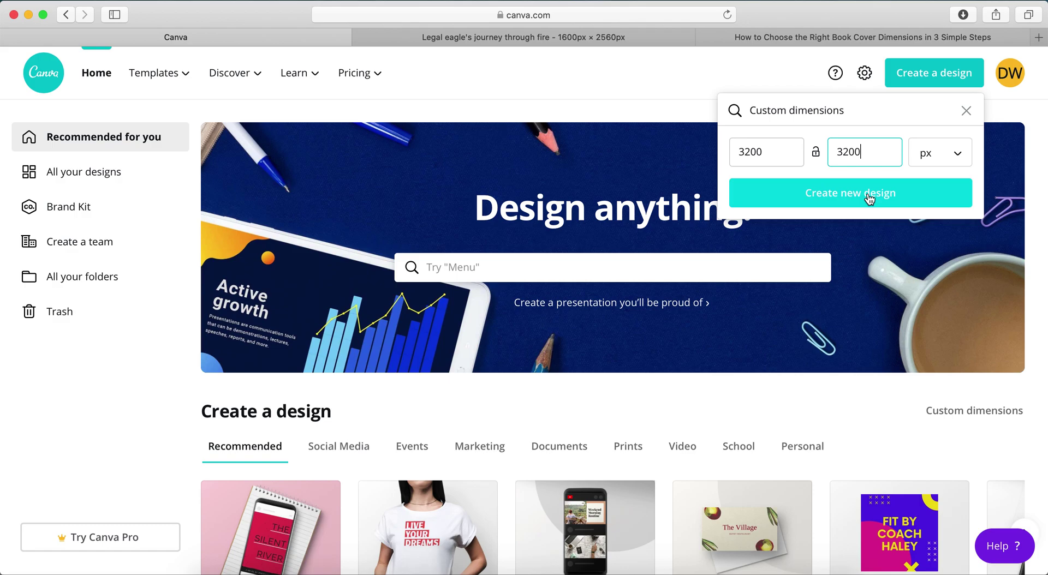
left_click(869, 200)
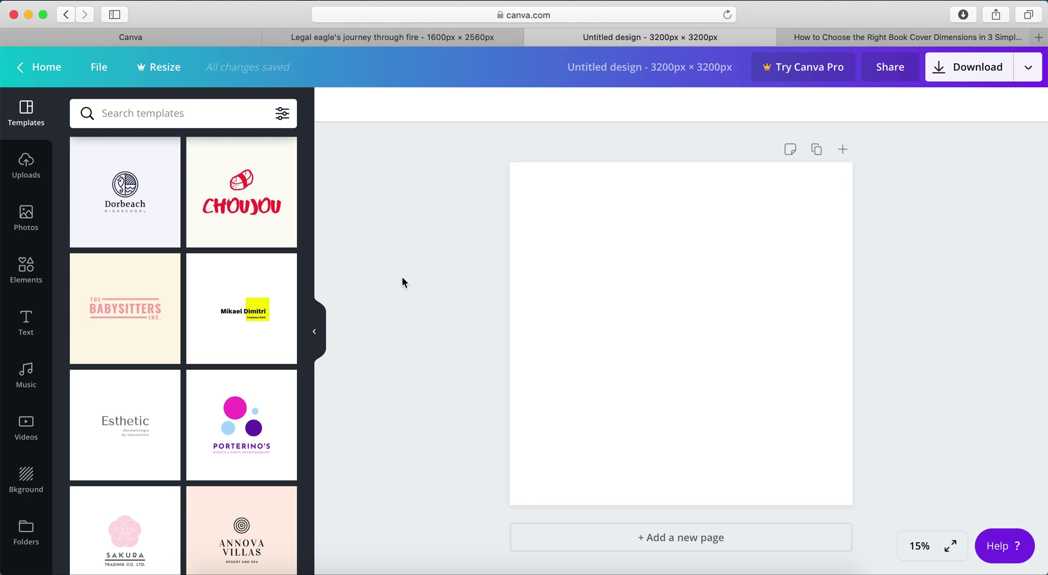
Step: Browse Ebook Cover template results, then change the template search to 'legal'
left_click(199, 114)
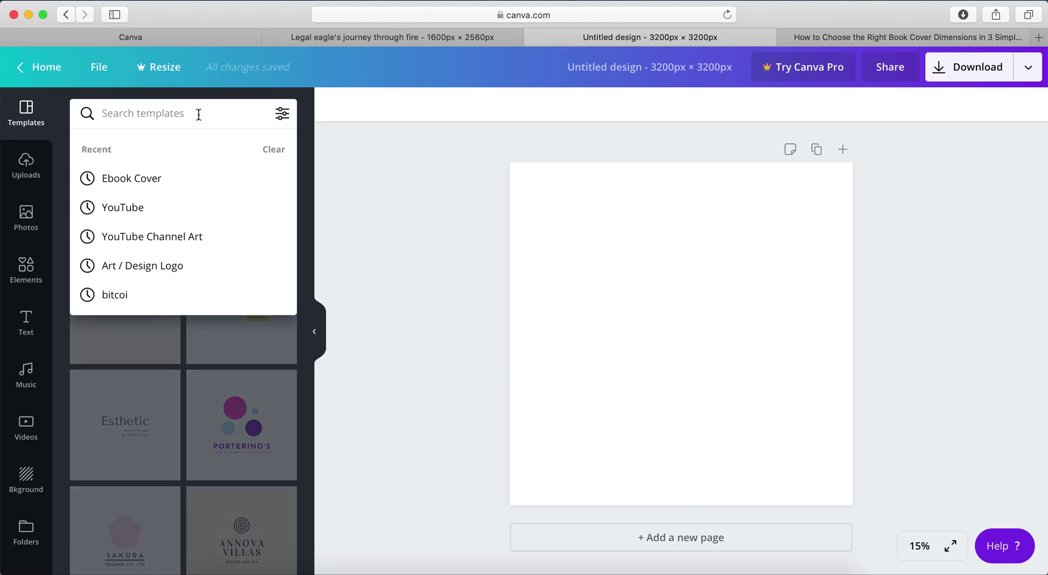
left_click(176, 179)
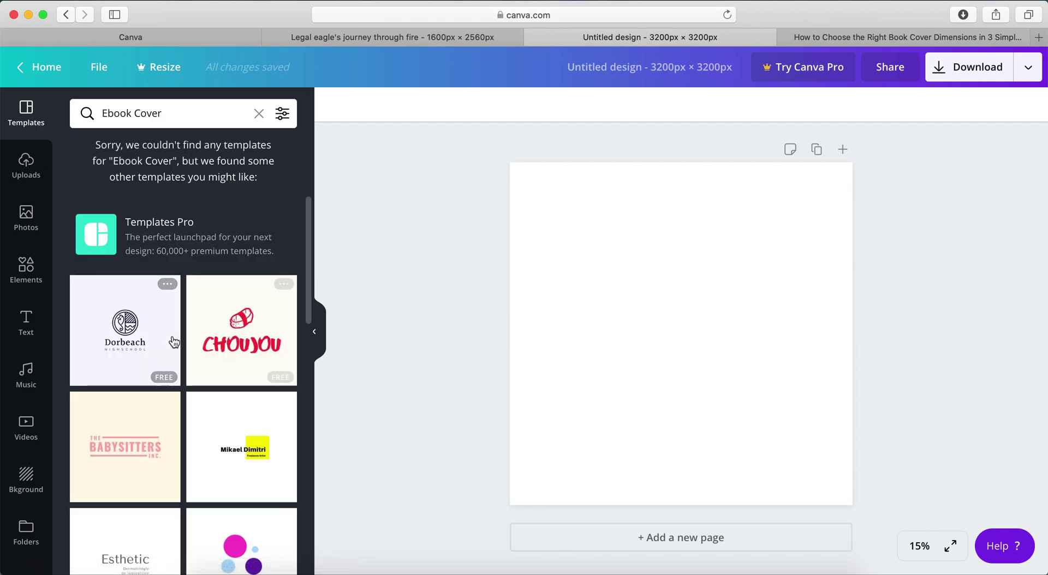
scroll(174, 342, "down", 20)
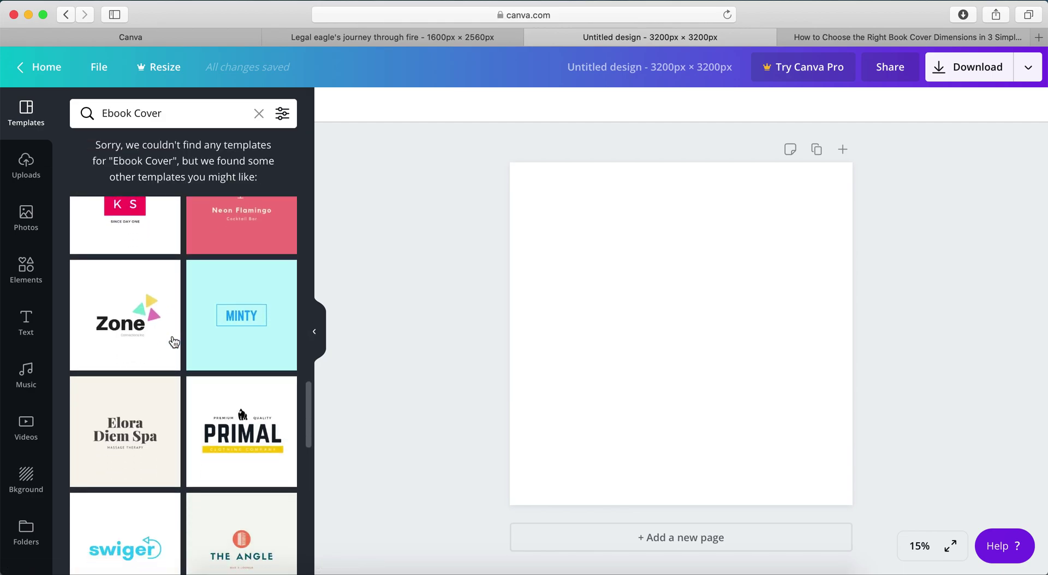
scroll(174, 342, "down", 15)
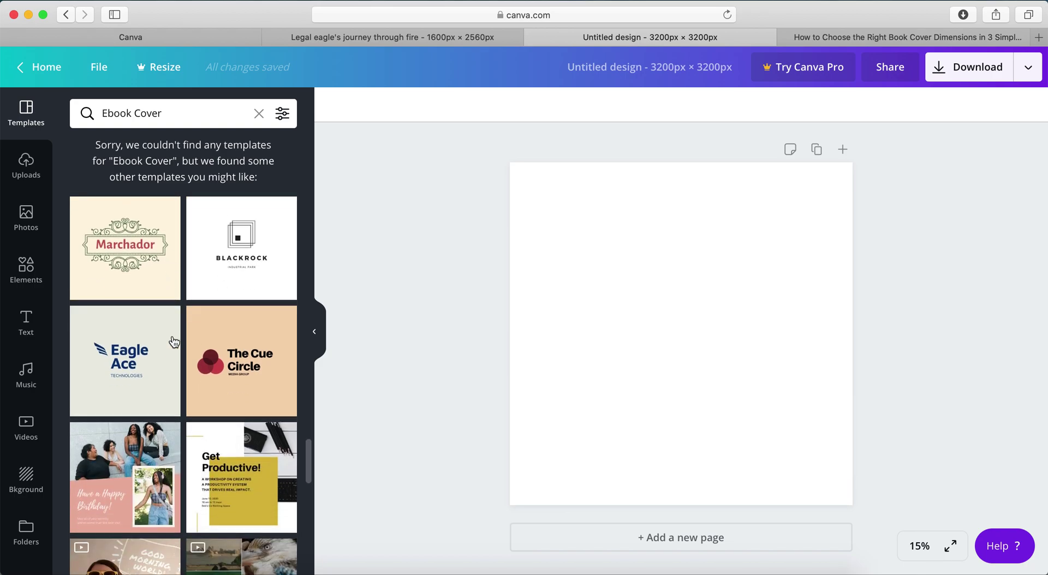
scroll(175, 343, "up", 15)
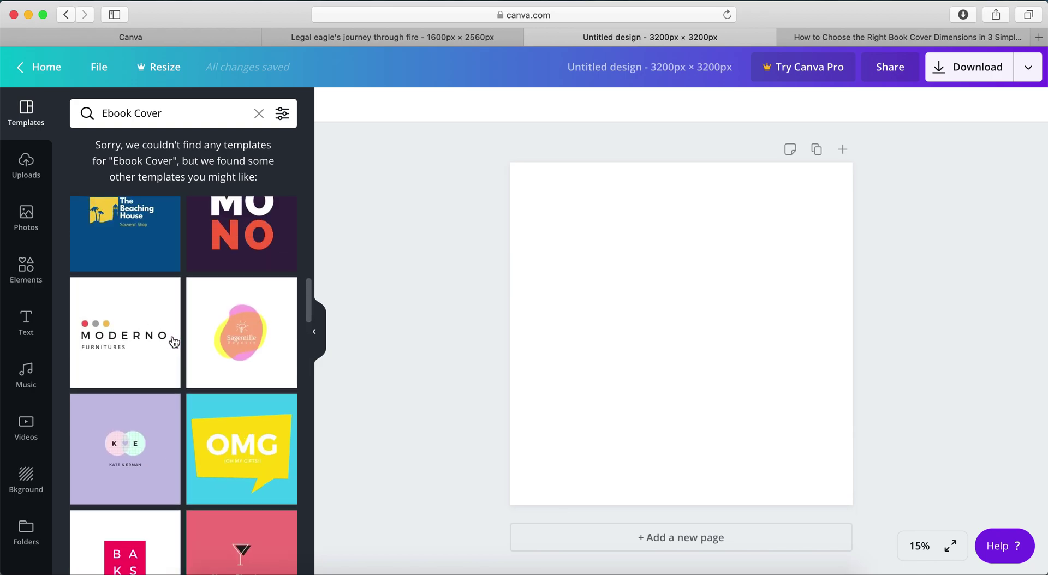
scroll(174, 343, "up", 3)
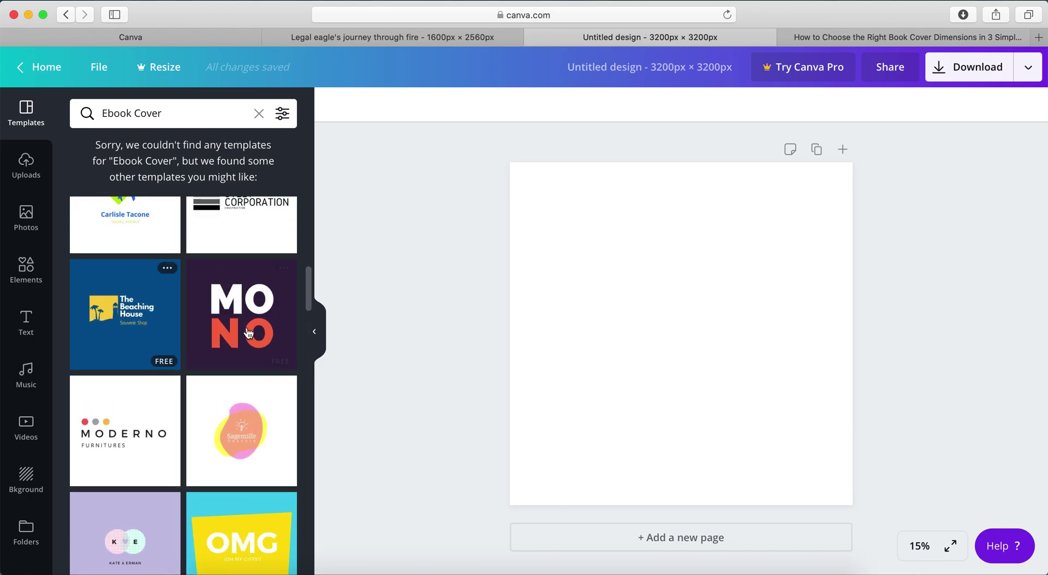
scroll(249, 333, "up", 5)
double_click(210, 124)
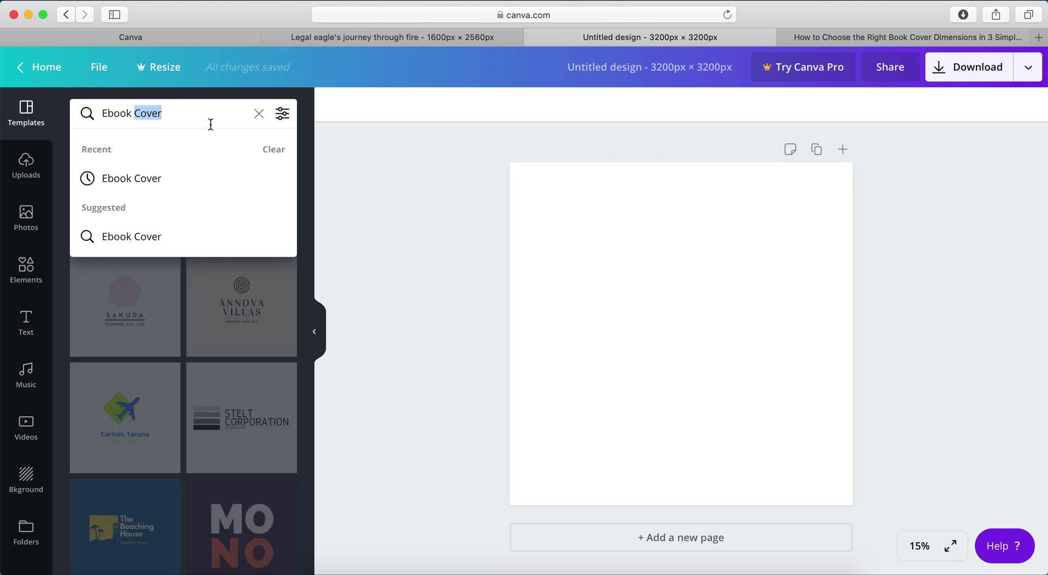
key("BackSpace")
key("BackSpace")
key("BackSpace")
key("BackSpace")
key("BackSpace")
key("BackSpace")
key("BackSpace")
type("legal")
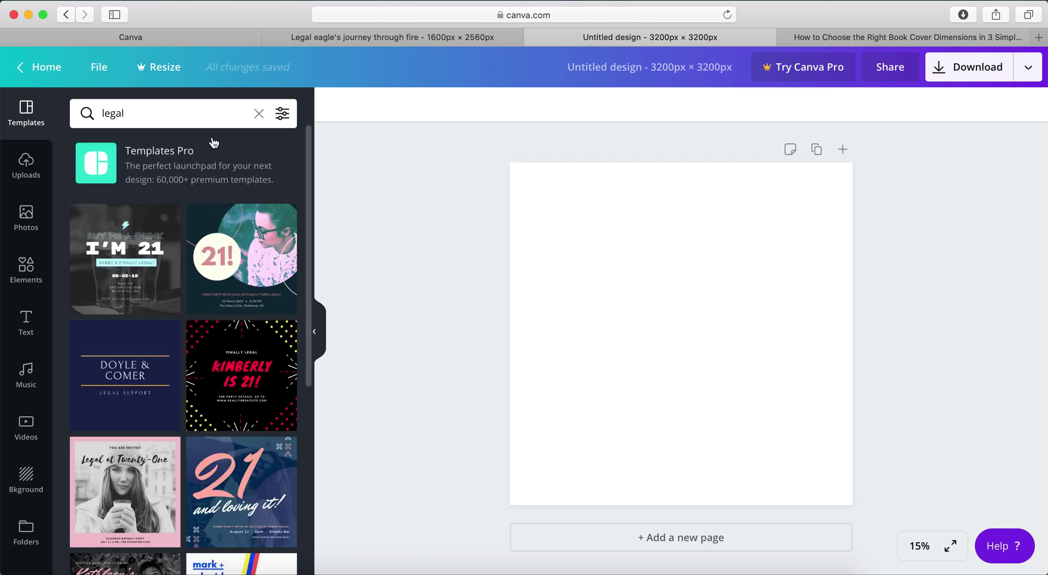
scroll(295, 386, "down", 6)
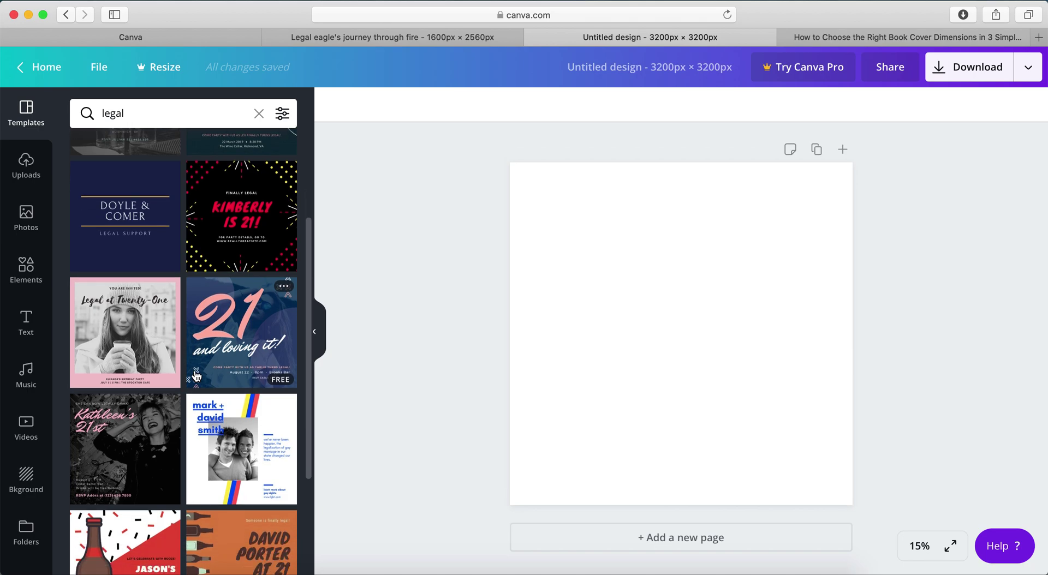
scroll(196, 375, "up", 10)
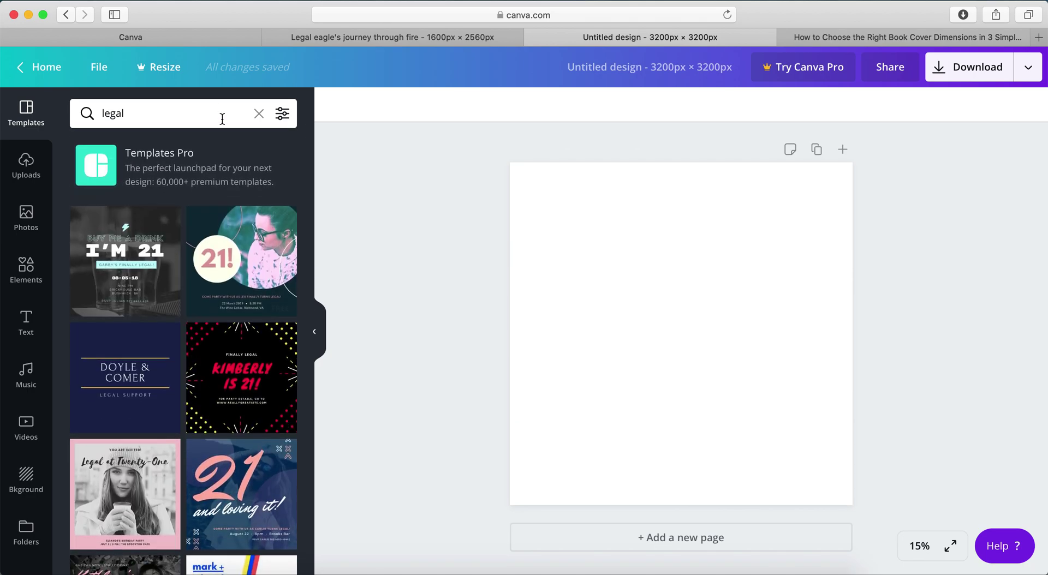
Step: Search templates for 'law' and apply the Blaise & Hopkins template to the page
left_click(219, 112)
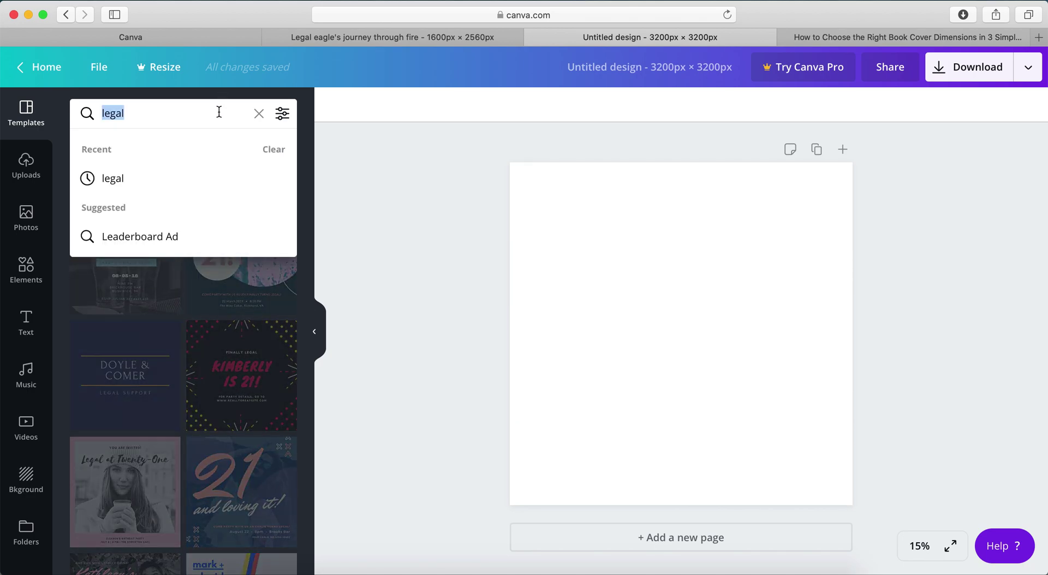
type("law")
key("Return")
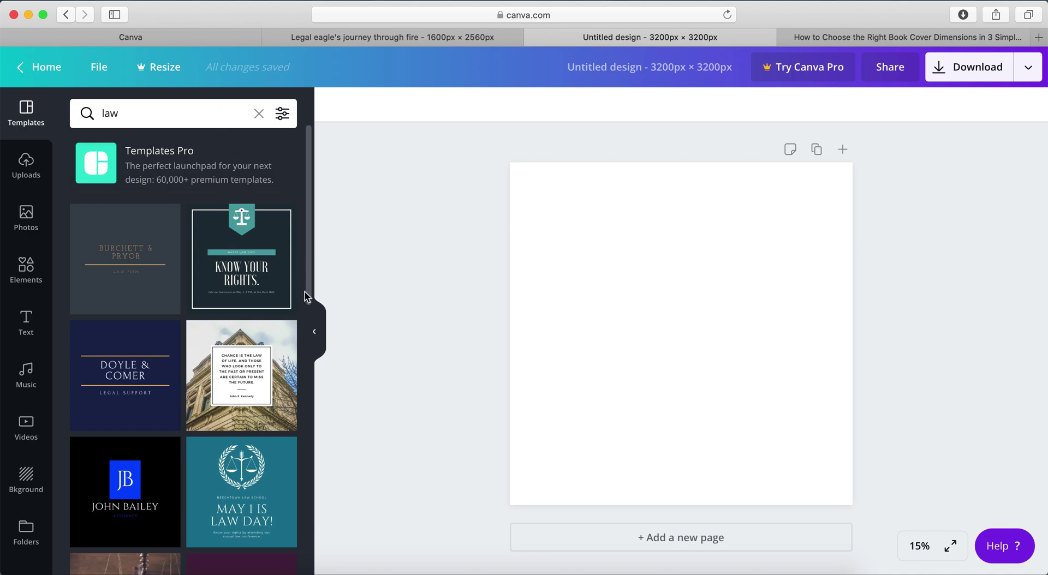
scroll(273, 338, "down", 2)
scroll(245, 404, "down", 2)
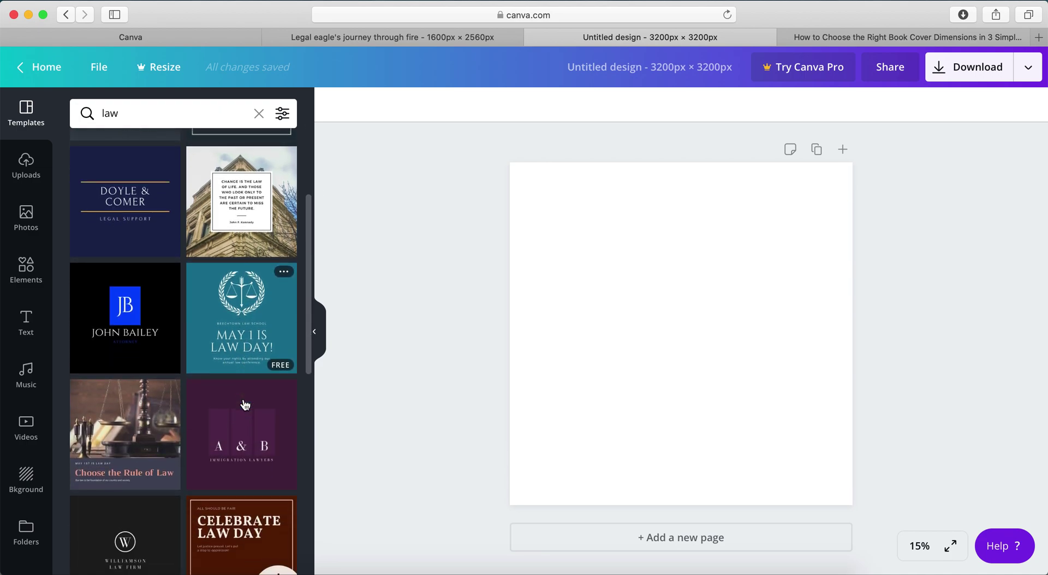
scroll(245, 405, "down", 2)
scroll(212, 391, "down", 6)
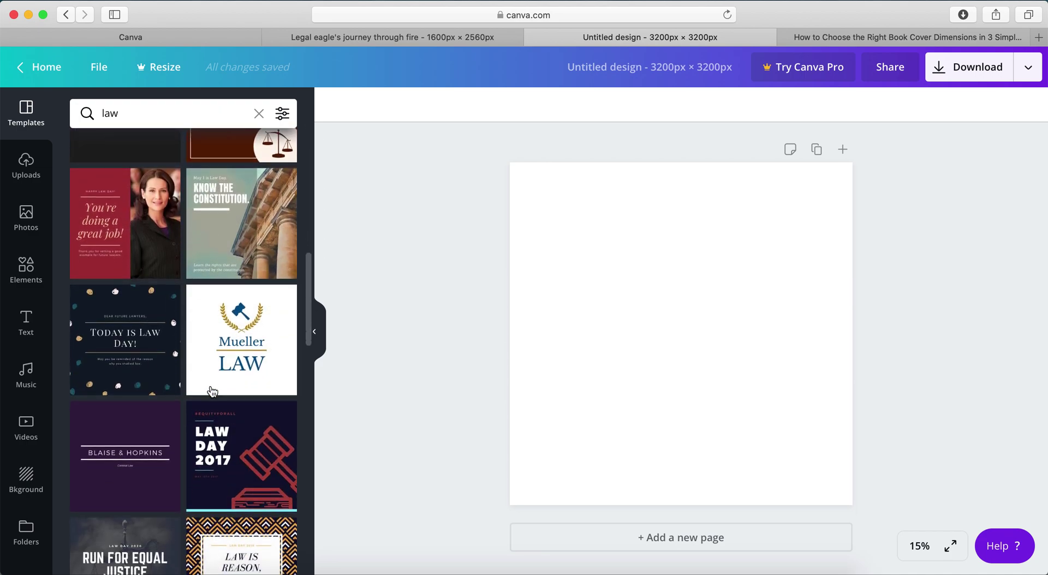
scroll(212, 391, "down", 3)
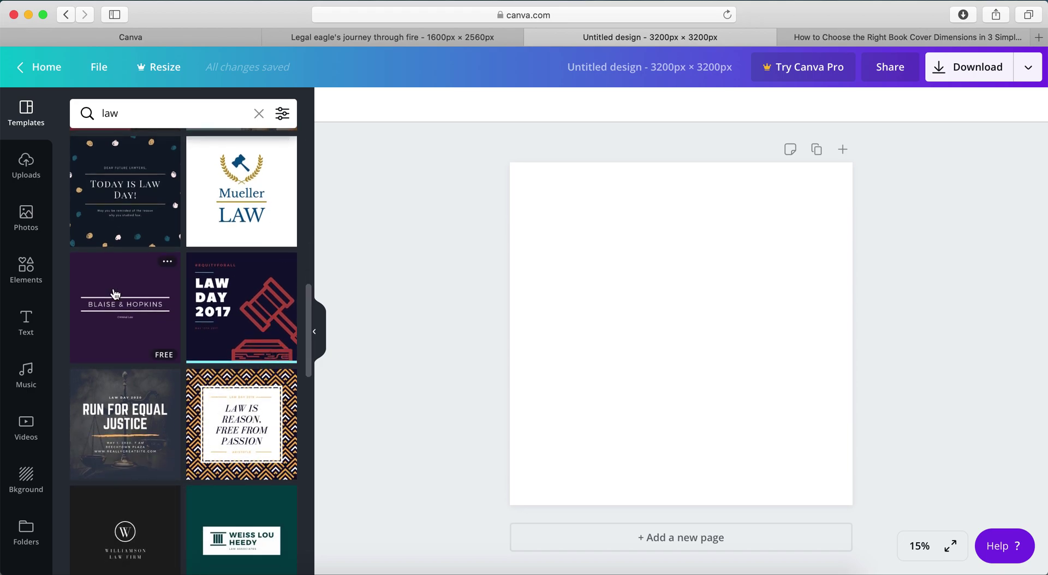
left_click(115, 295)
left_click(693, 335)
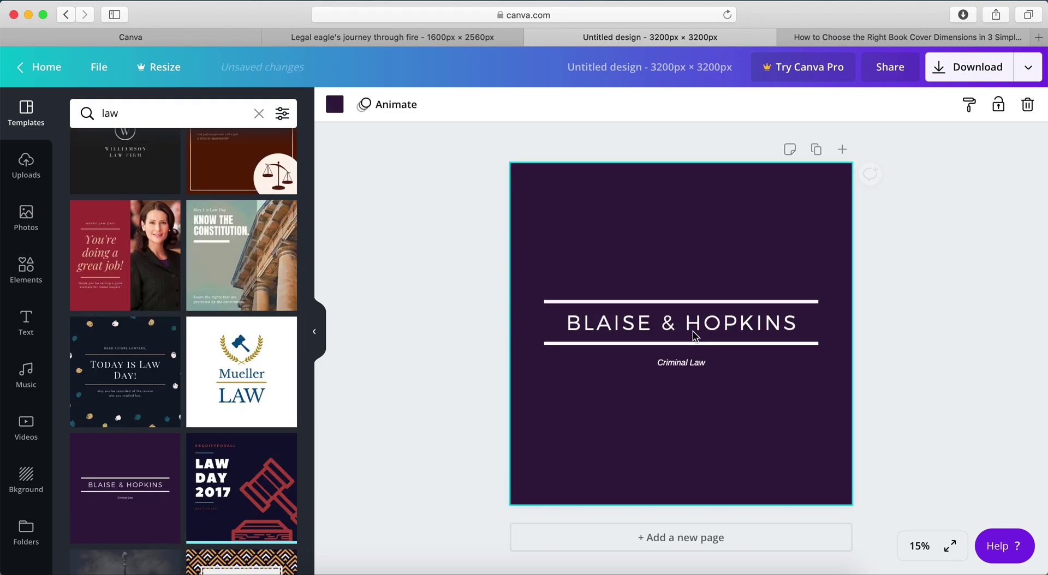
left_click(689, 364)
Step: Look up the teal shape's colour on the Legal eagle's journey through fire cover
left_click(937, 276)
left_click(421, 38)
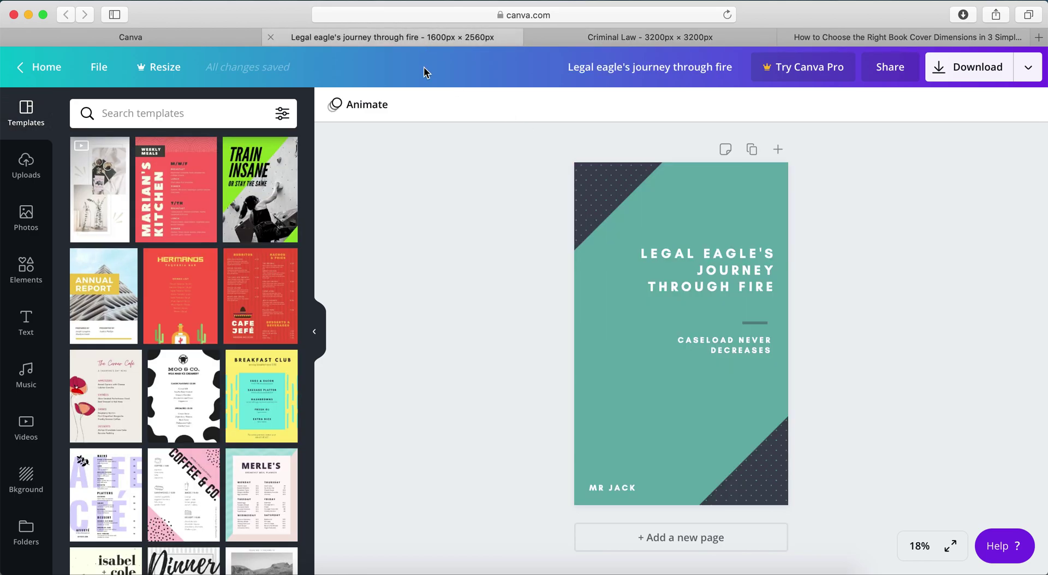
left_click(549, 280)
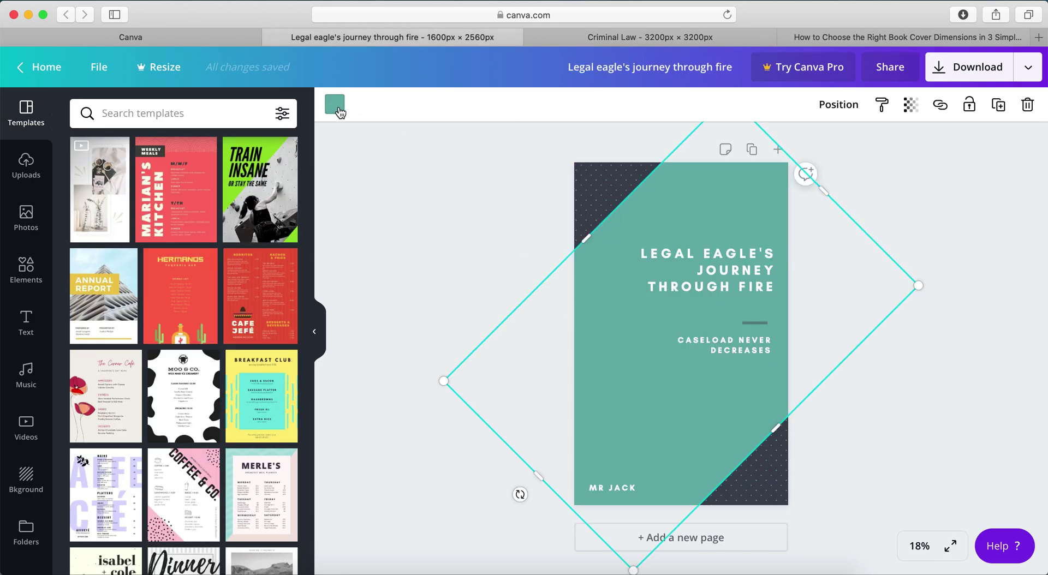
left_click(335, 107)
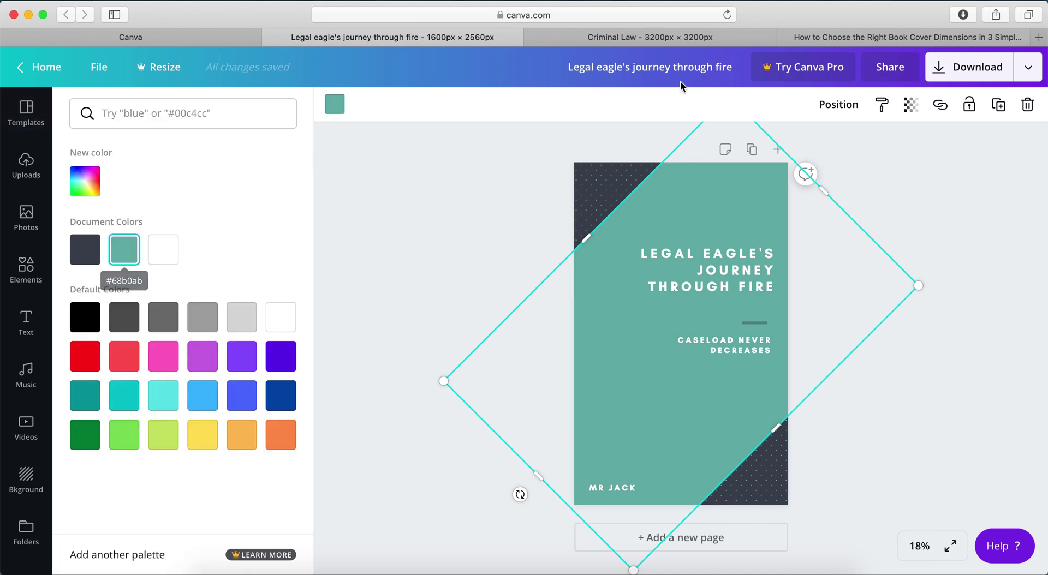
Step: Set the Criminal Law design's page background to teal #68b0ab
left_click(704, 43)
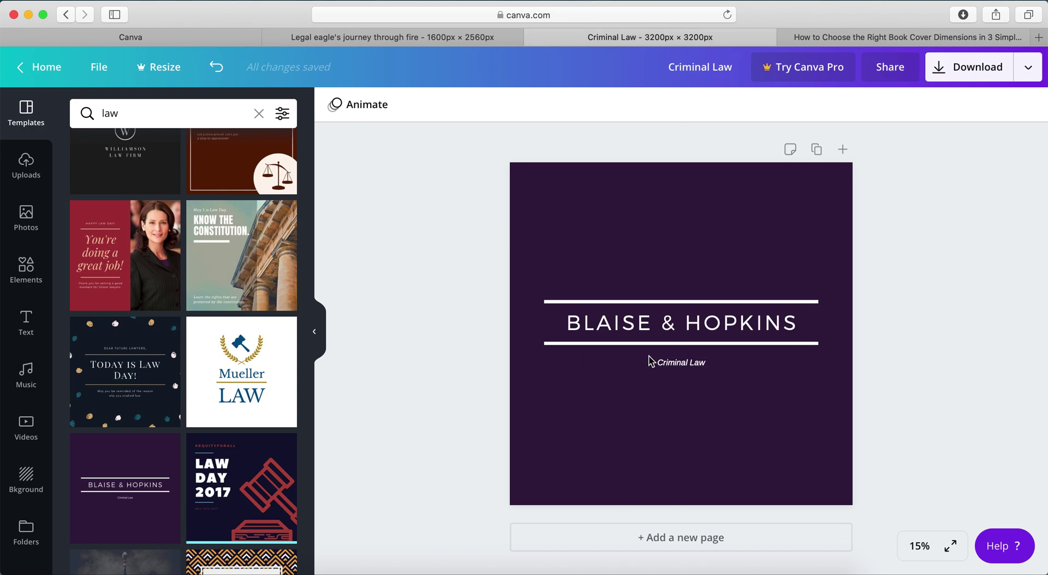
left_click(640, 396)
left_click(337, 106)
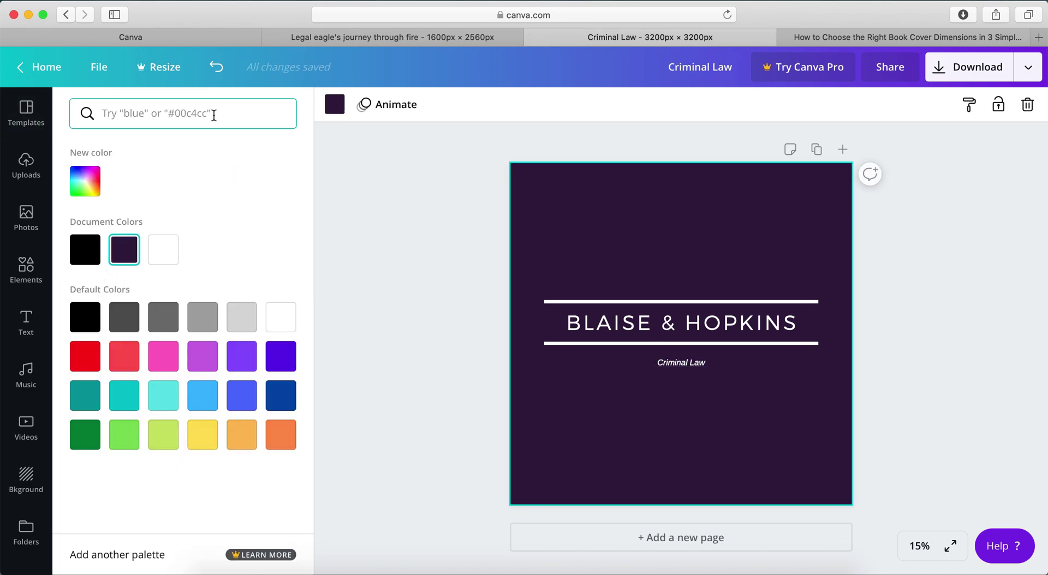
type("68b0ab")
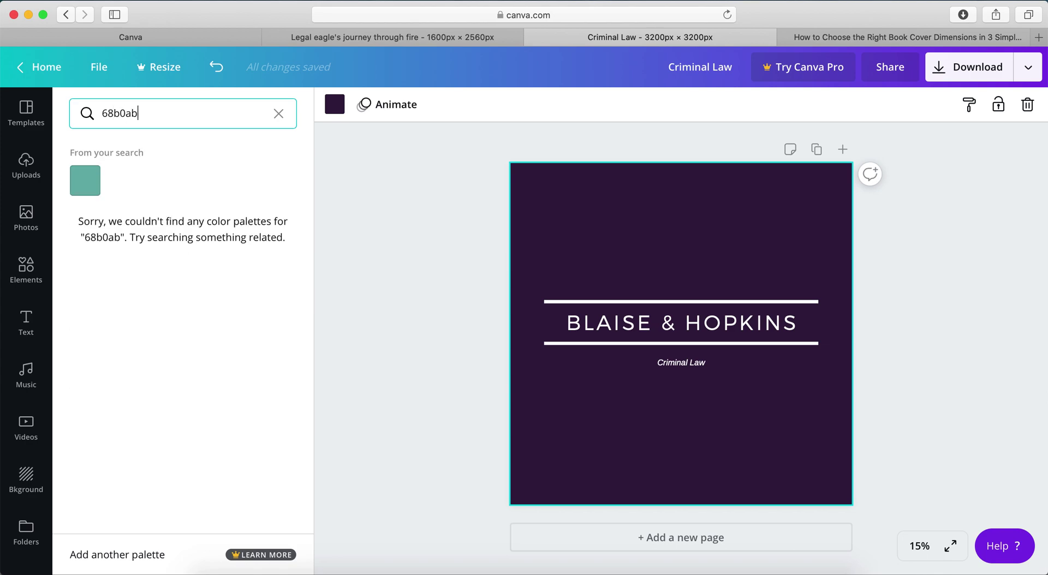
left_click(86, 185)
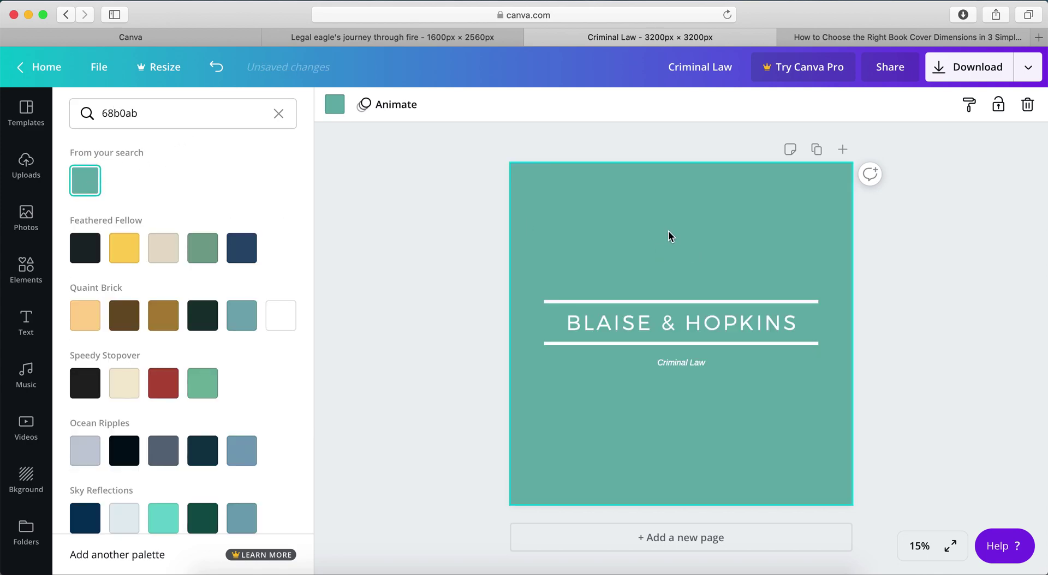
Step: Look up the dark corner graphic's colour on the Legal eagle cover
left_click(437, 38)
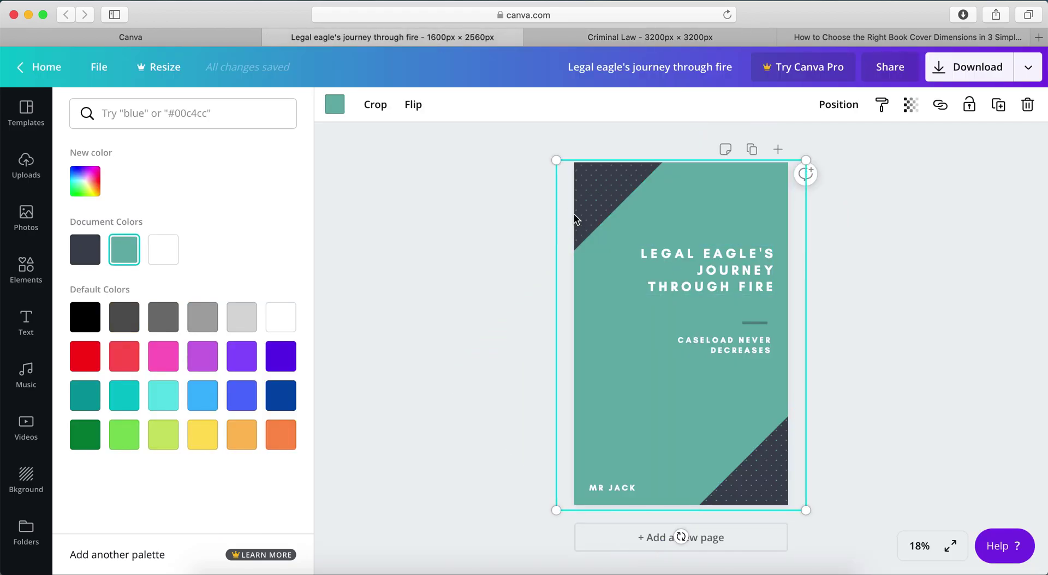
left_click_drag(597, 210, 458, 215)
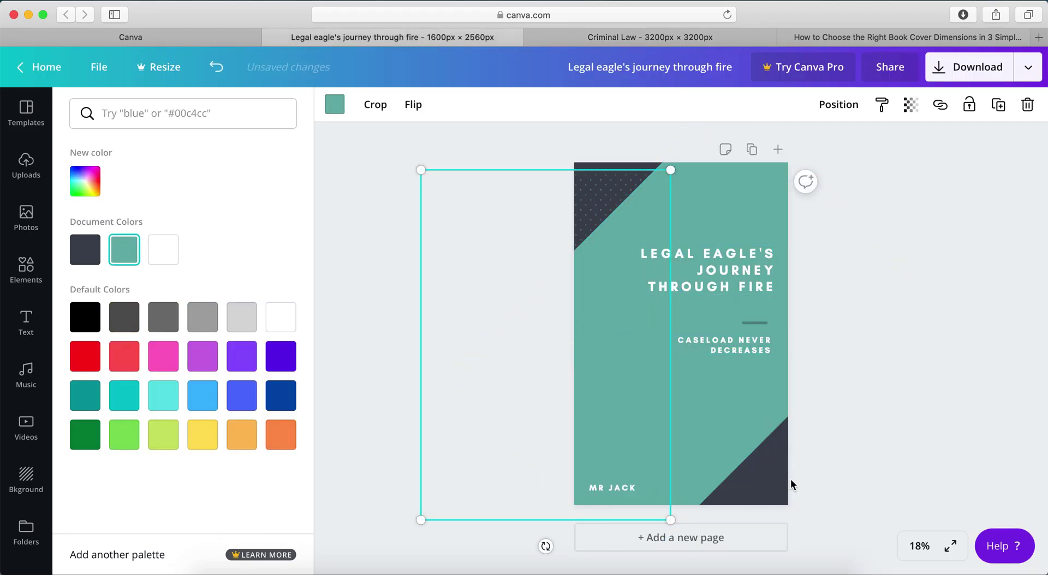
left_click(770, 486)
left_click(334, 104)
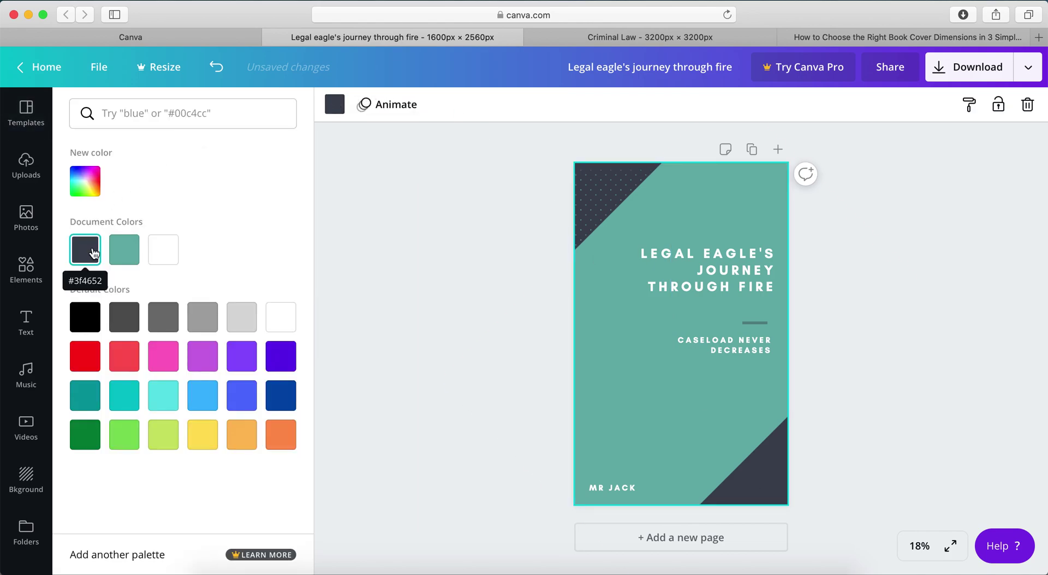
Step: Make the BLAISE & HOPKINS heading text dark gray #3f4652
left_click(633, 39)
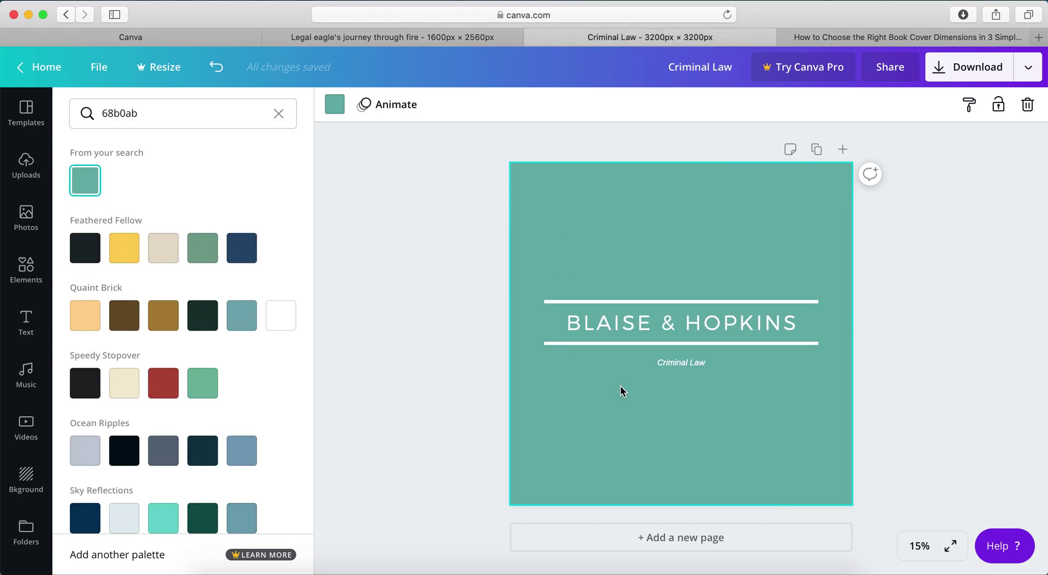
left_click(622, 322)
left_click(518, 107)
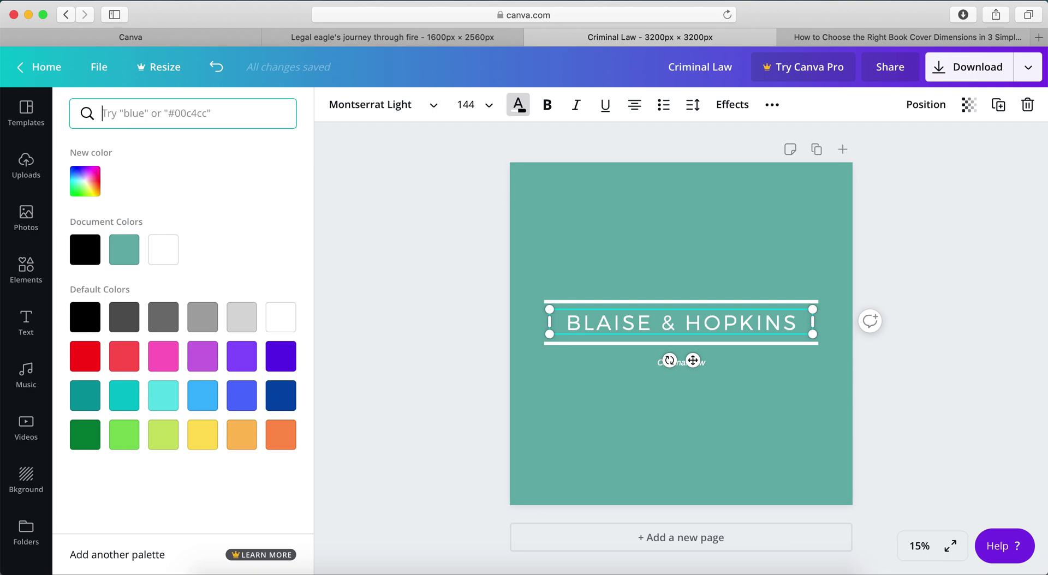
type("3f4652")
left_click(84, 180)
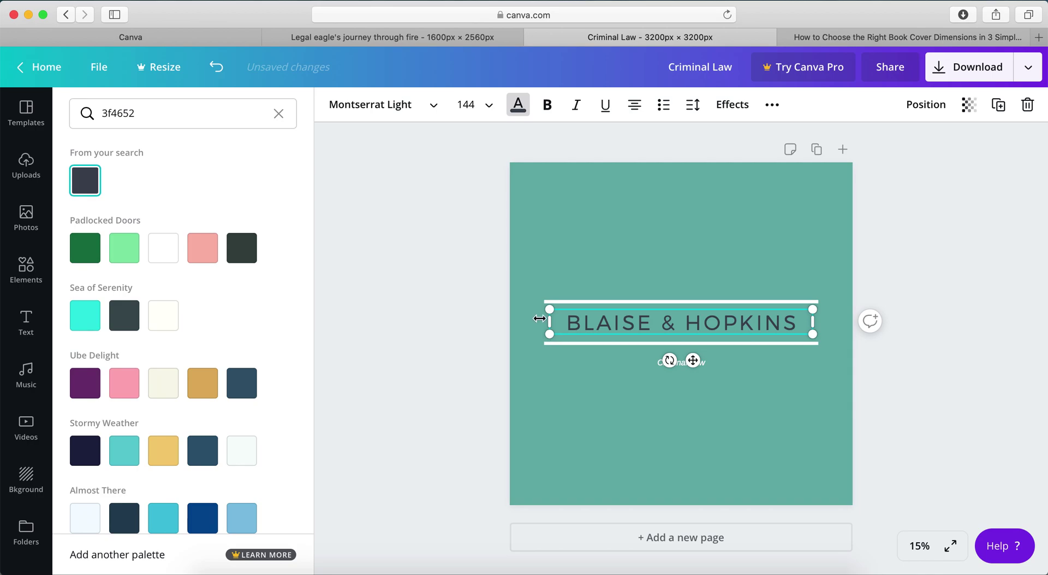
left_click(409, 257)
left_click(512, 300)
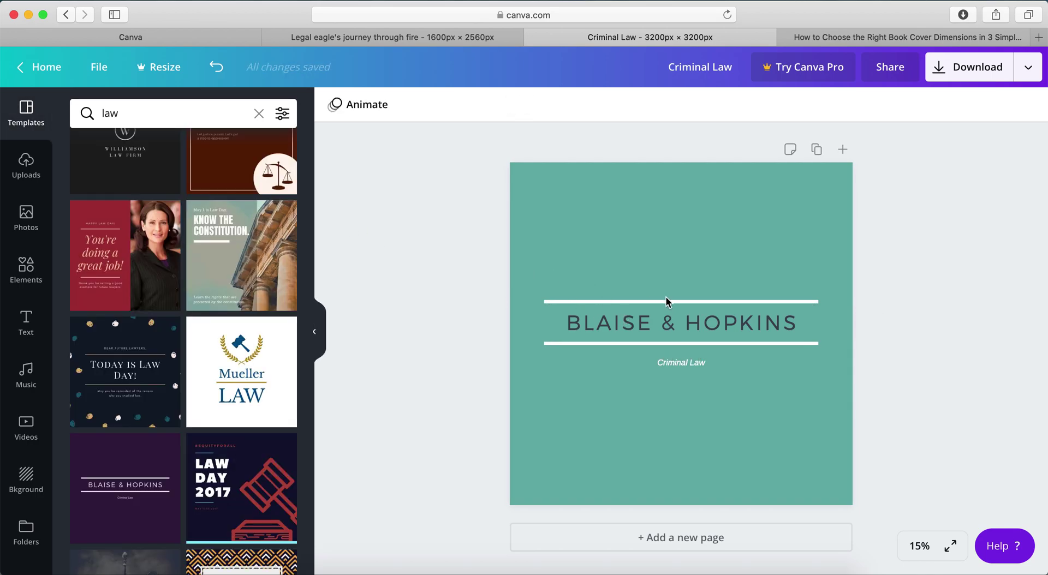
Step: Recolour the top and bottom lines around the heading in the same dark gray
left_click(647, 302)
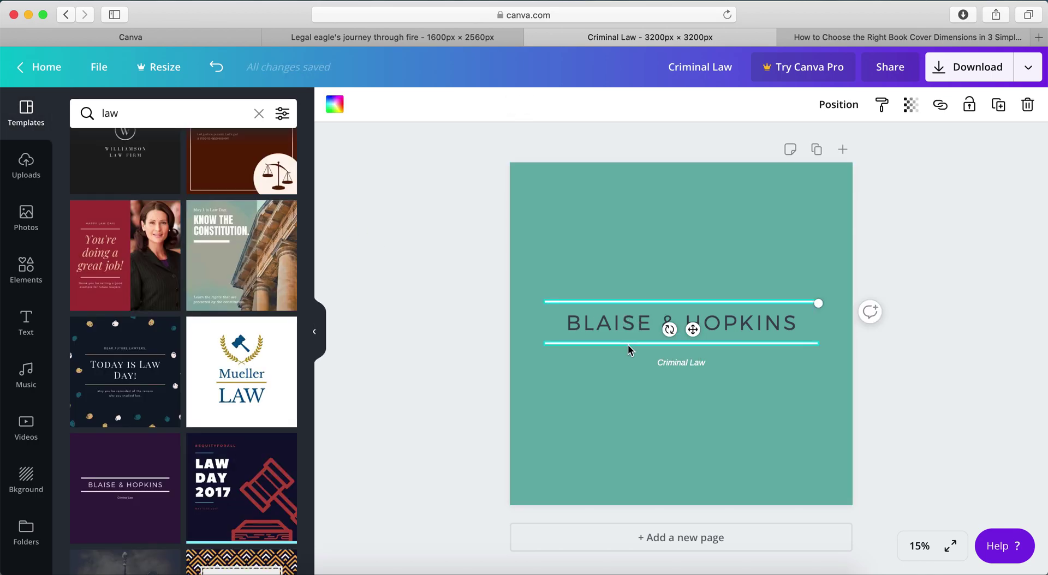
left_click(334, 103)
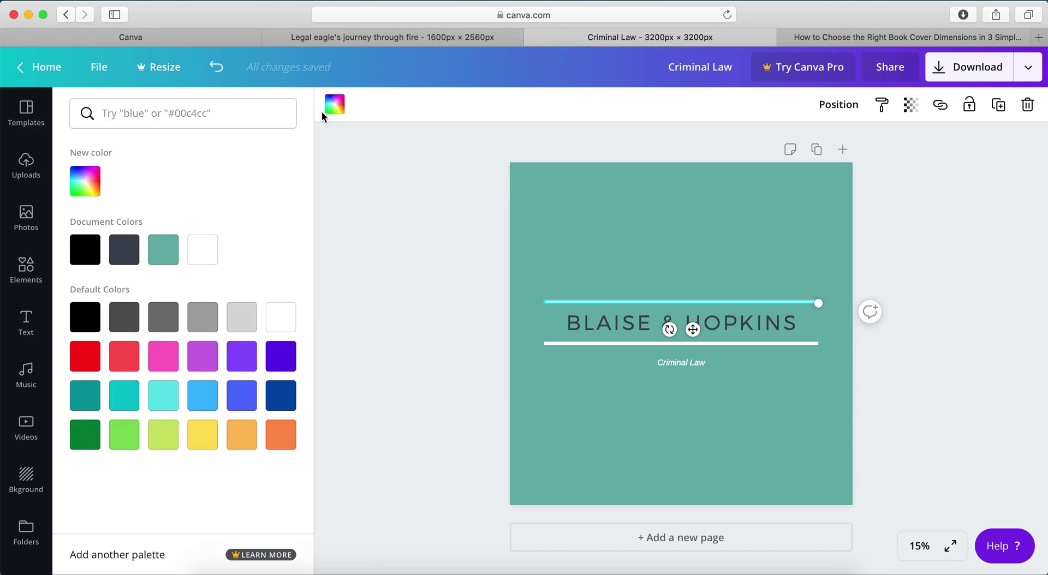
left_click(124, 250)
left_click(593, 344)
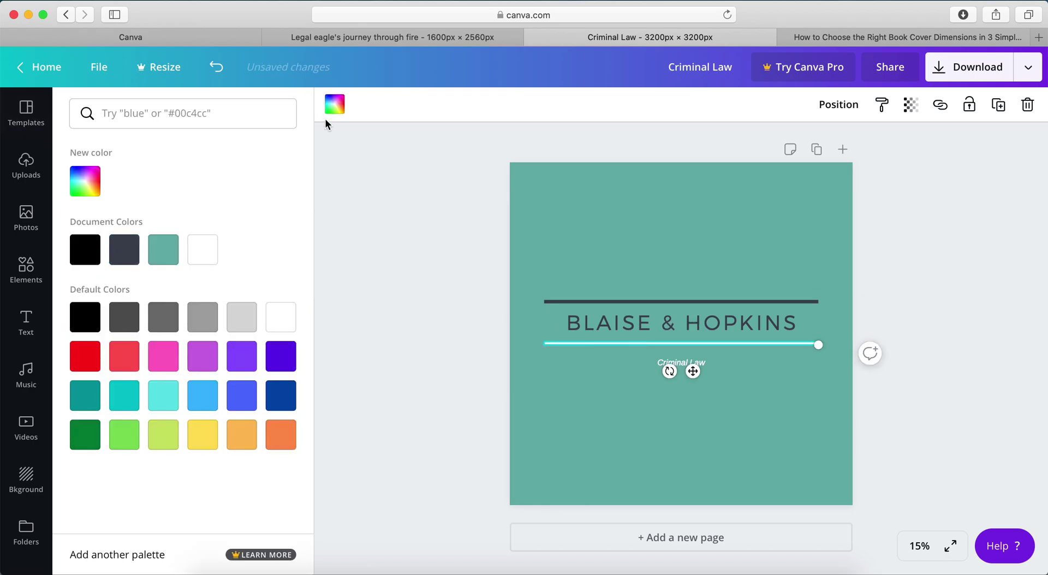
left_click(124, 249)
key("Escape")
left_click(691, 409)
Step: Make the Criminal Law subtitle text dark gray as well
left_click(681, 362)
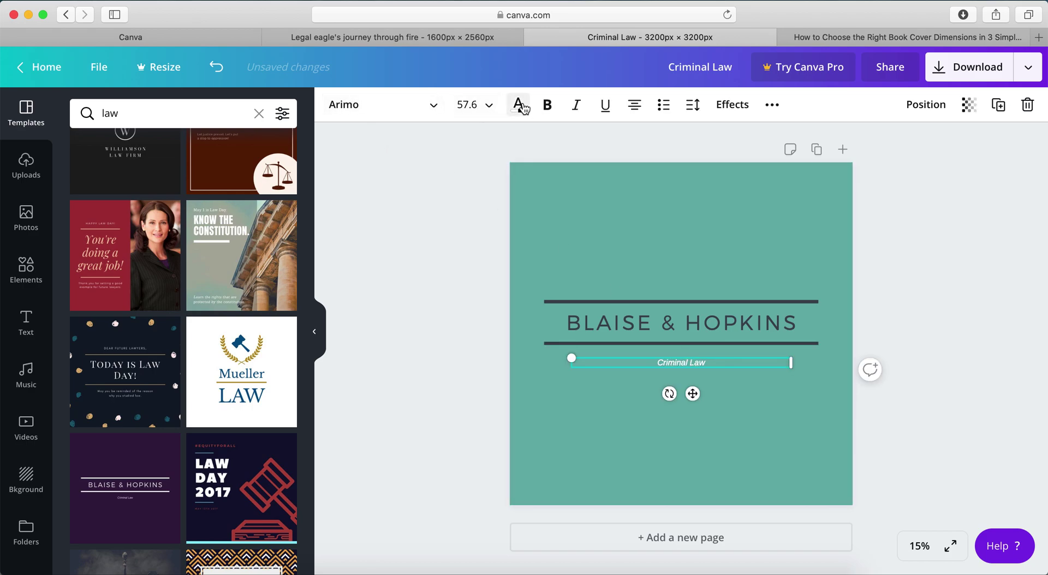
left_click(519, 105)
left_click(123, 249)
key("Escape")
left_click(380, 341)
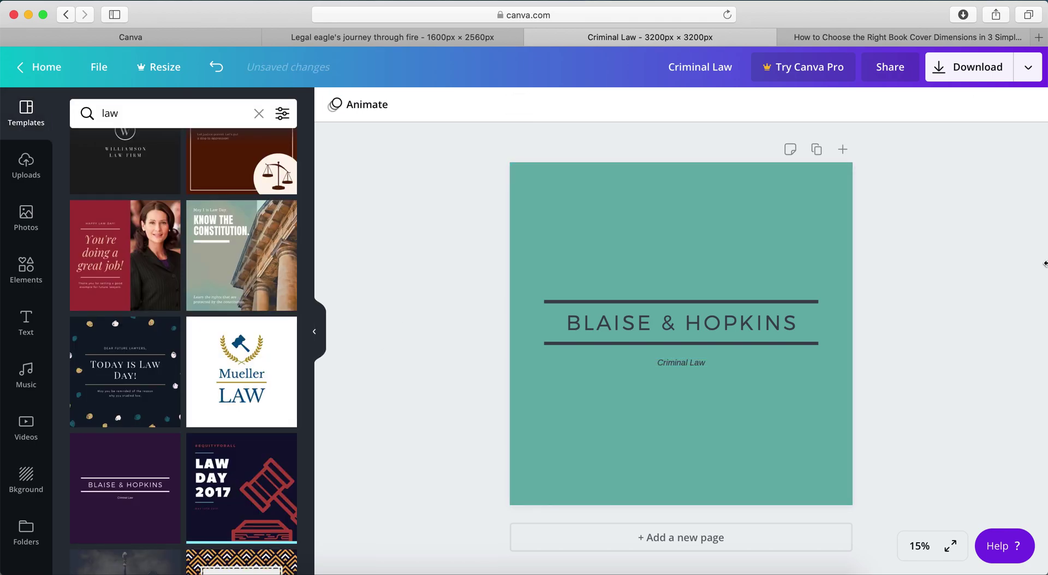
left_click(674, 331)
Step: Replace the heading with 'JACK & JILL PARTNERS', widened to one line and centred on the page
left_click(674, 331)
type("JACK & JILL ")
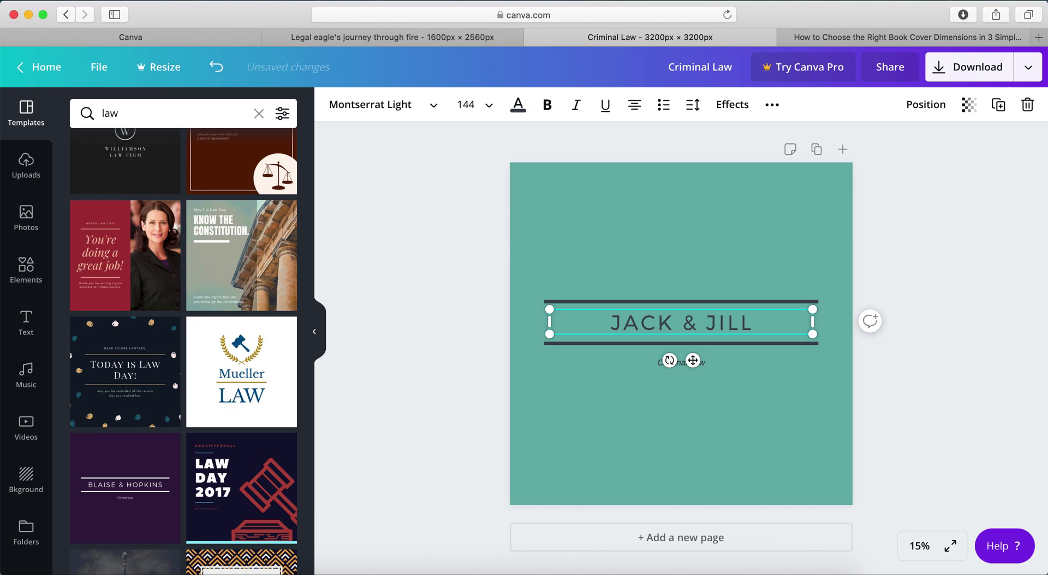
type("PARTNERS")
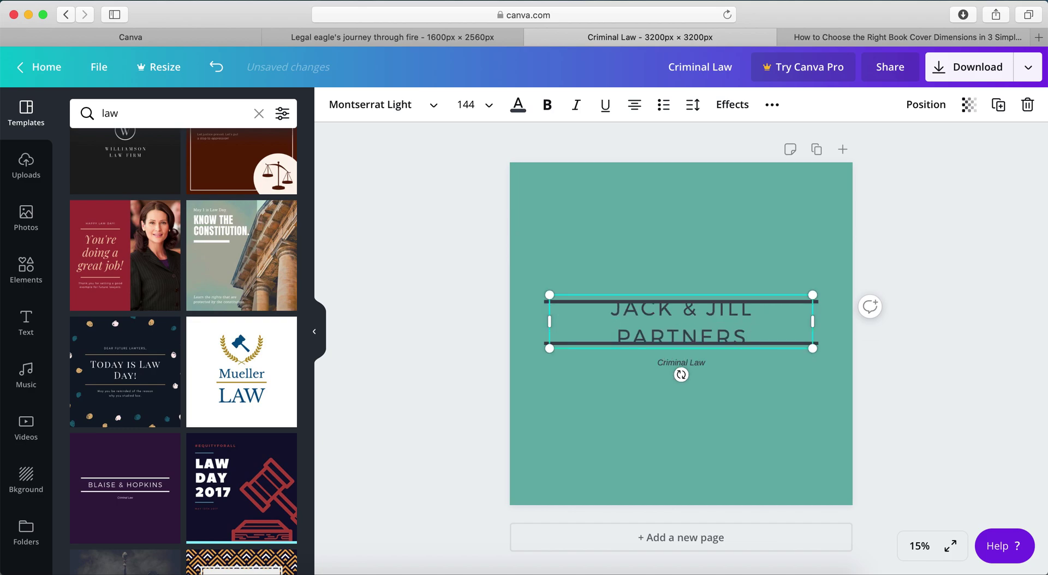
left_click_drag(813, 322, 837, 323)
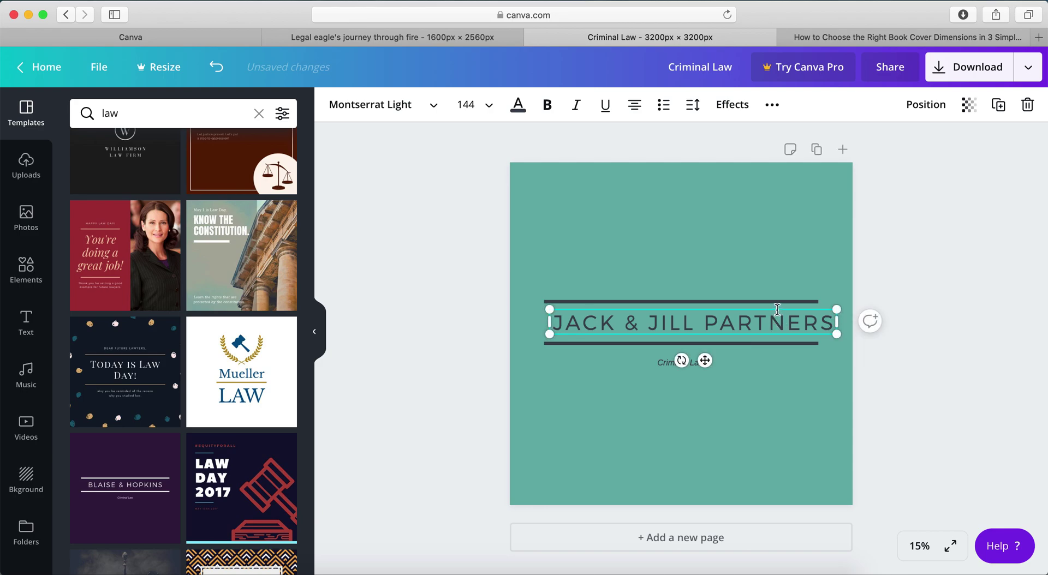
left_click_drag(778, 310, 826, 304)
Step: Lengthen the top and bottom dark lines to match the heading's width
left_click(758, 301)
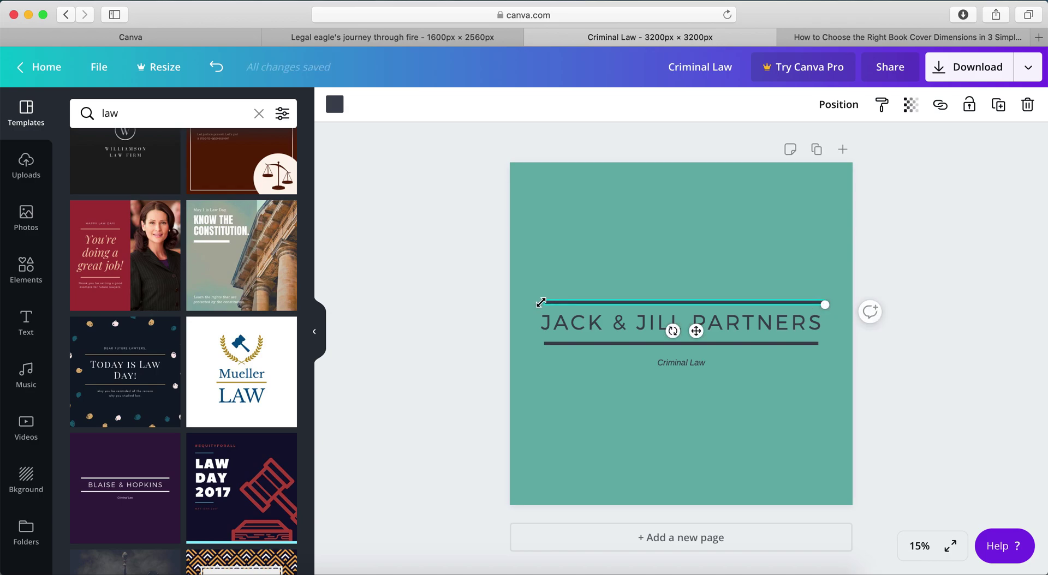
left_click_drag(537, 302, 533, 302)
left_click(623, 342)
left_click_drag(545, 345, 537, 346)
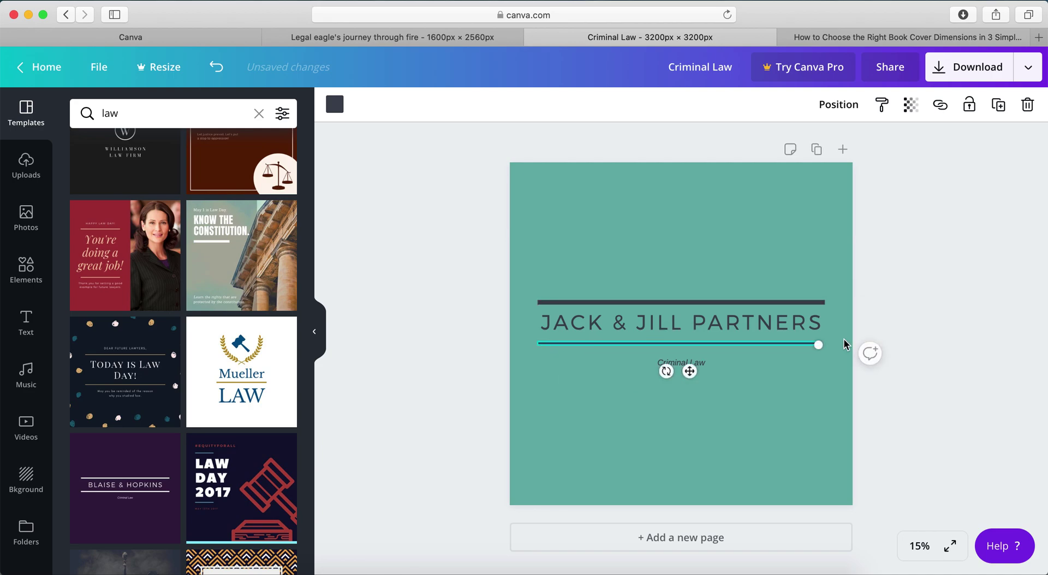
left_click_drag(819, 345, 823, 346)
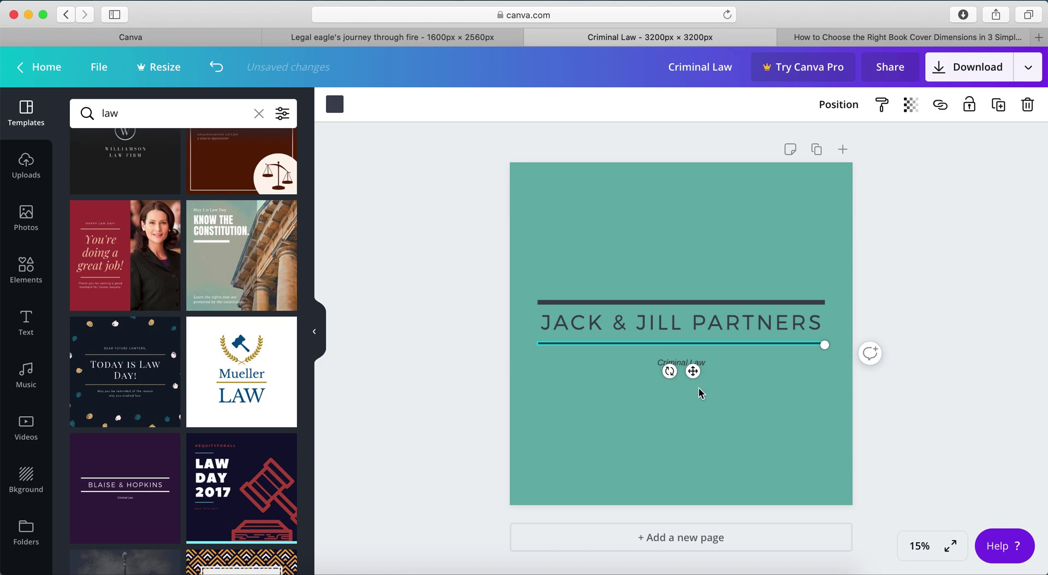
left_click(699, 391)
Step: Set the Criminal Law subtitle's font size to 65
left_click(686, 365)
left_click(686, 365)
left_click(484, 108)
type("65")
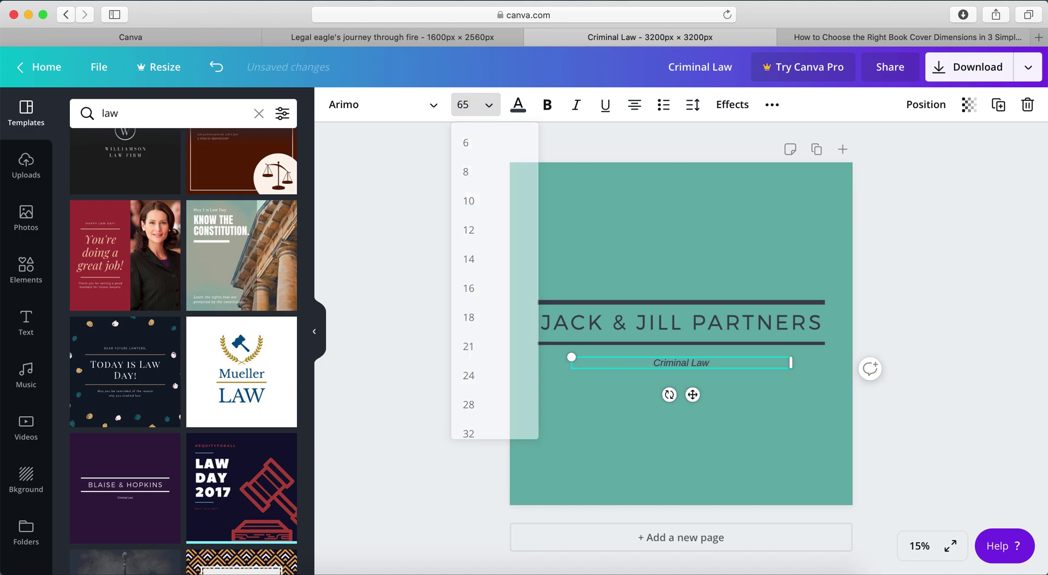
key("Return")
left_click(780, 430)
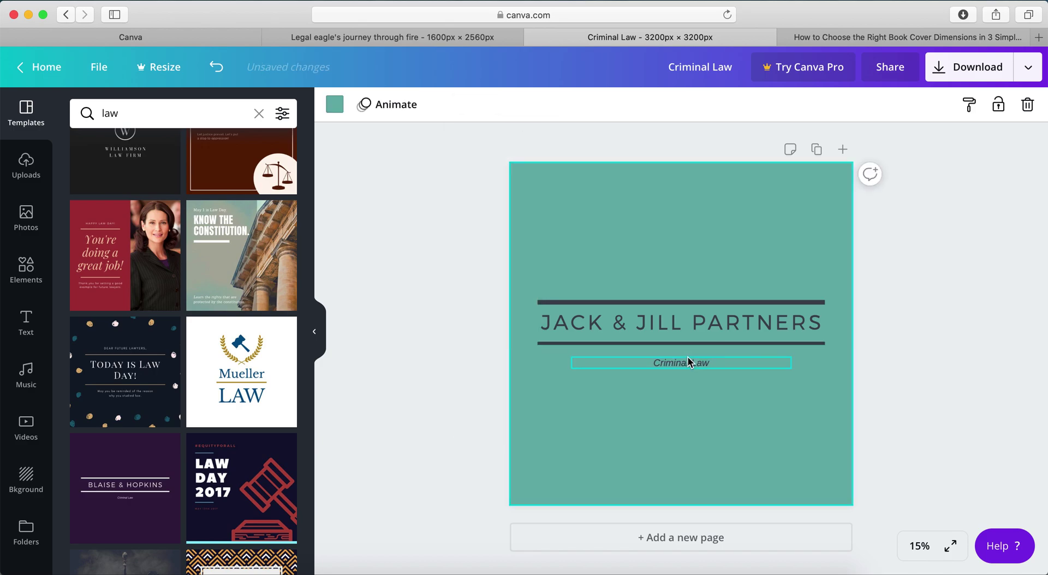
left_click(687, 360)
left_click(463, 361)
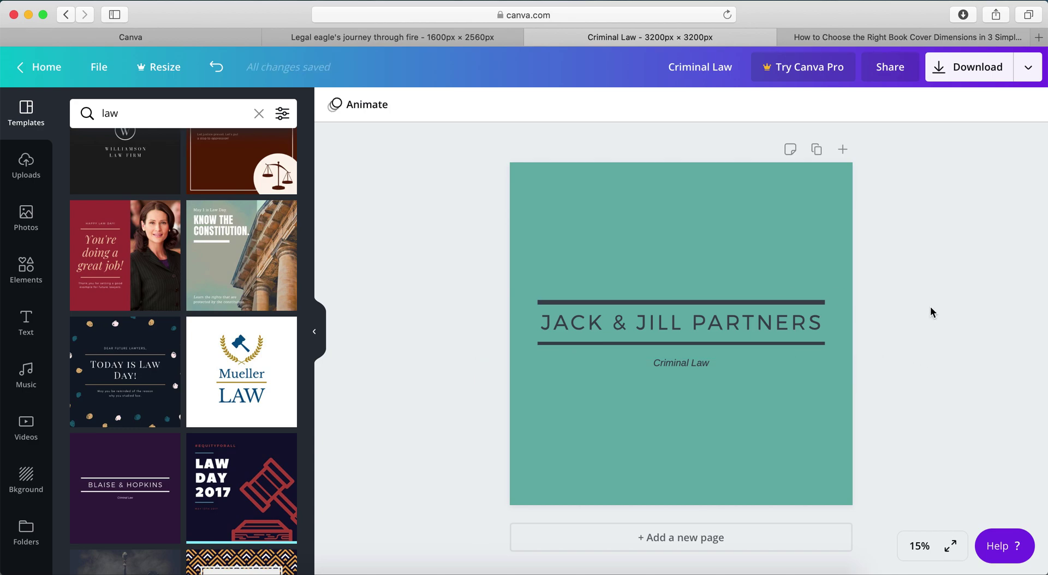
Step: Open the download settings with PNG kept as the file type, and recheck the ACX specs
left_click(807, 231)
left_click(918, 205)
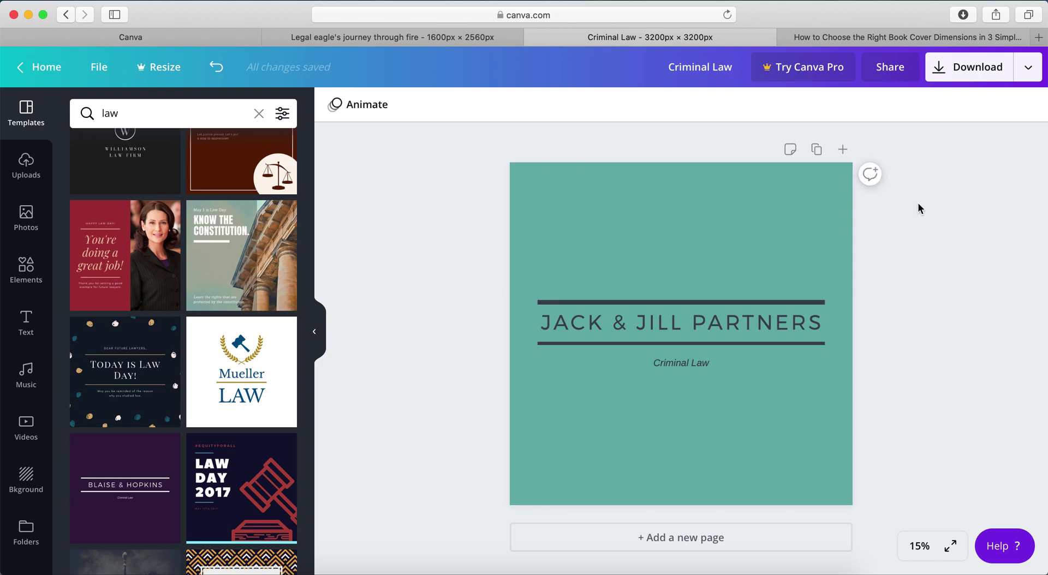
left_click(1004, 68)
left_click(912, 169)
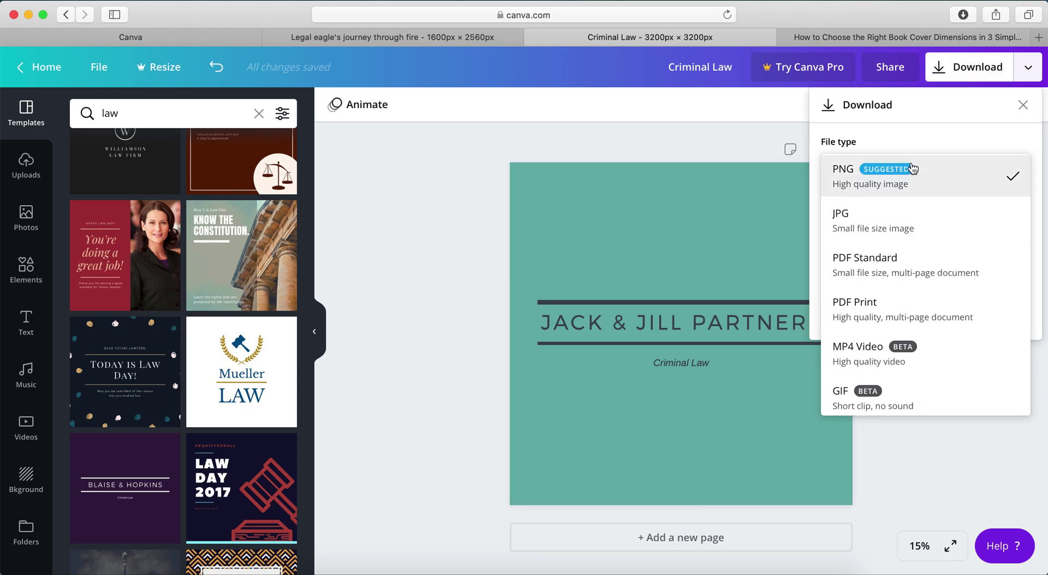
left_click(328, 544)
left_click(393, 568)
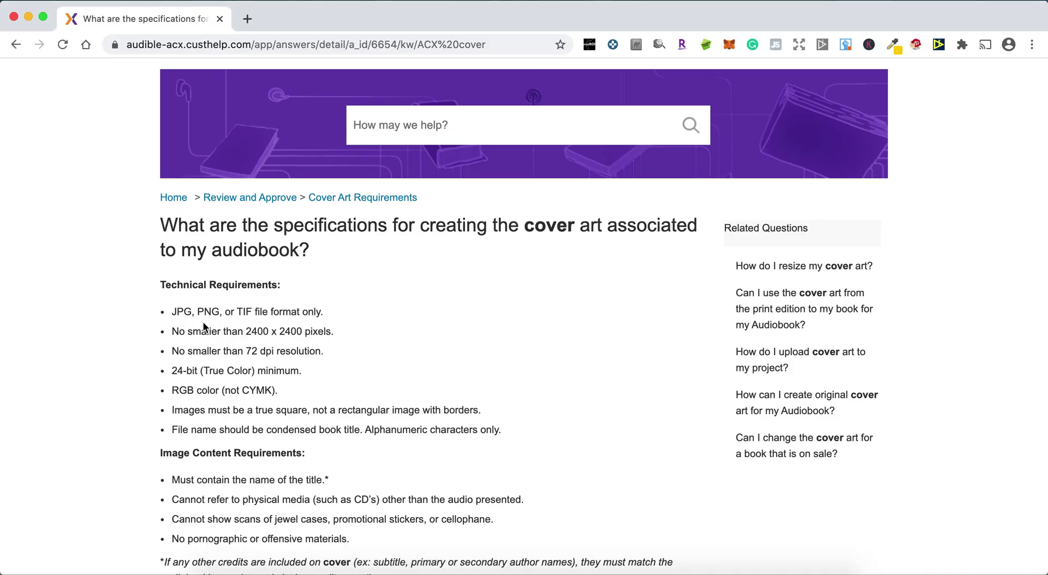
left_click(628, 568)
Step: Dismiss the Download panel to show the teal JACK & JILL PARTNERS cover in the editor
left_click(981, 385)
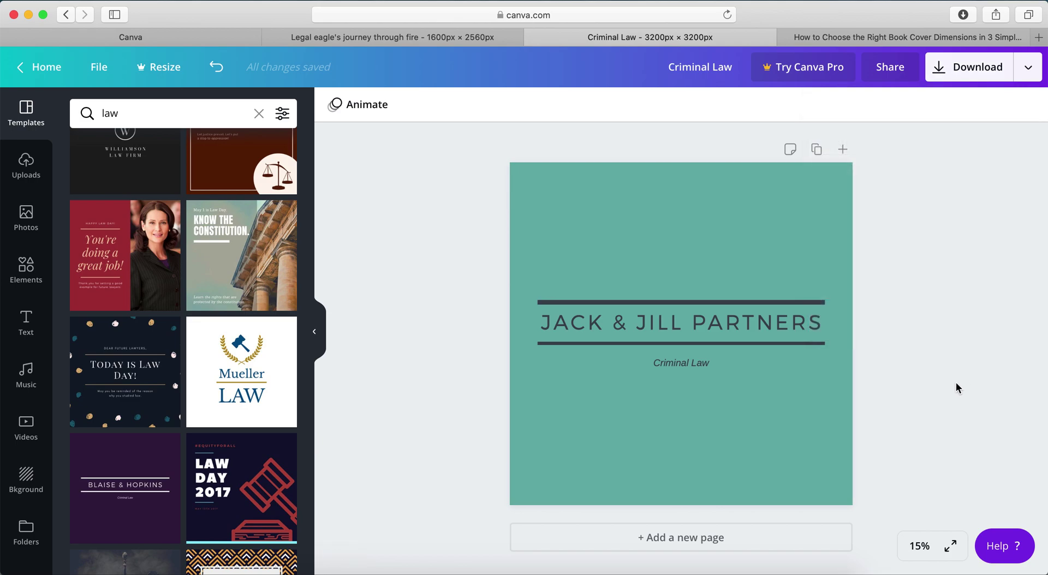